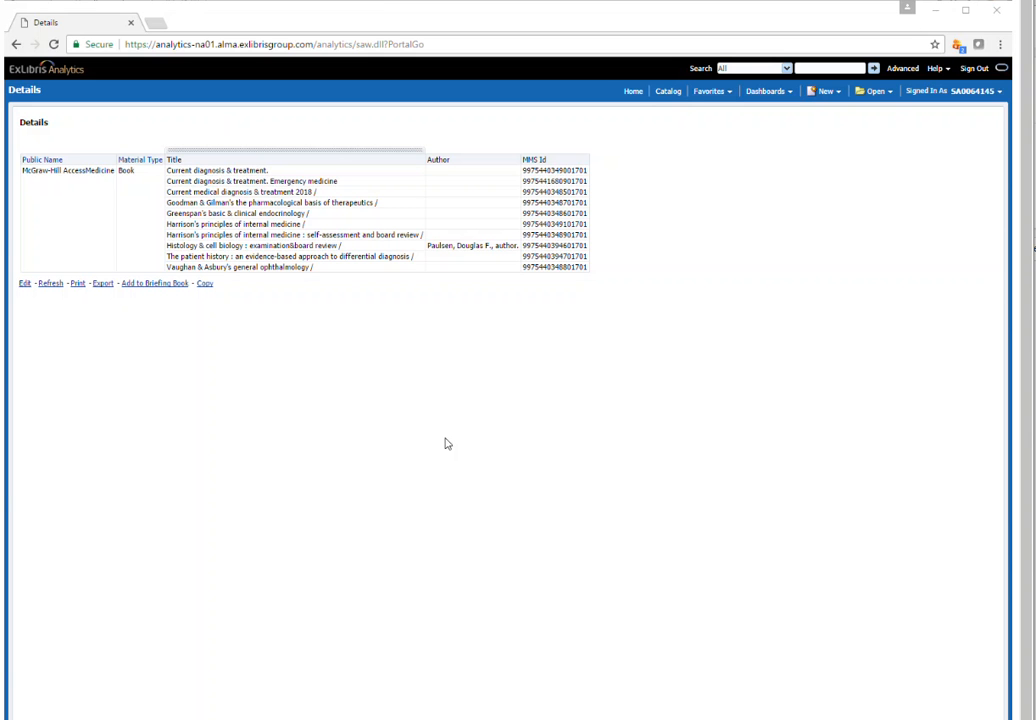
# Examine the Primo search URL in Notepad, highlighting its base part and its trailing record ID, and return to the Details report
pyautogui.hotkey('alt', 'Tab')
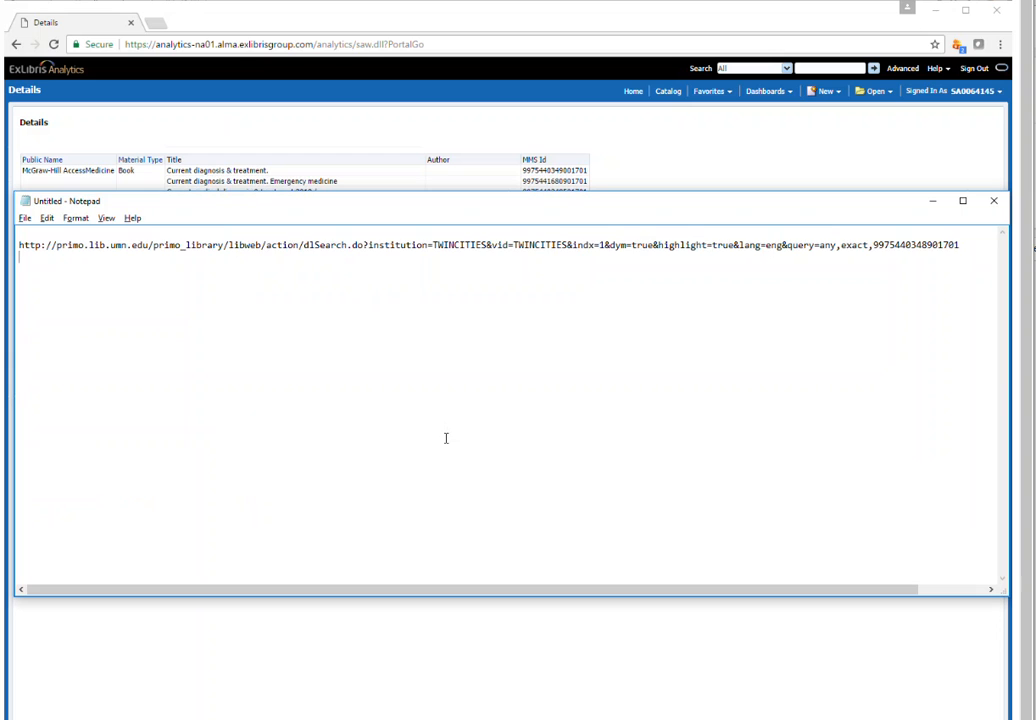
pyautogui.moveTo(873, 246); pyautogui.dragTo(14, 200)
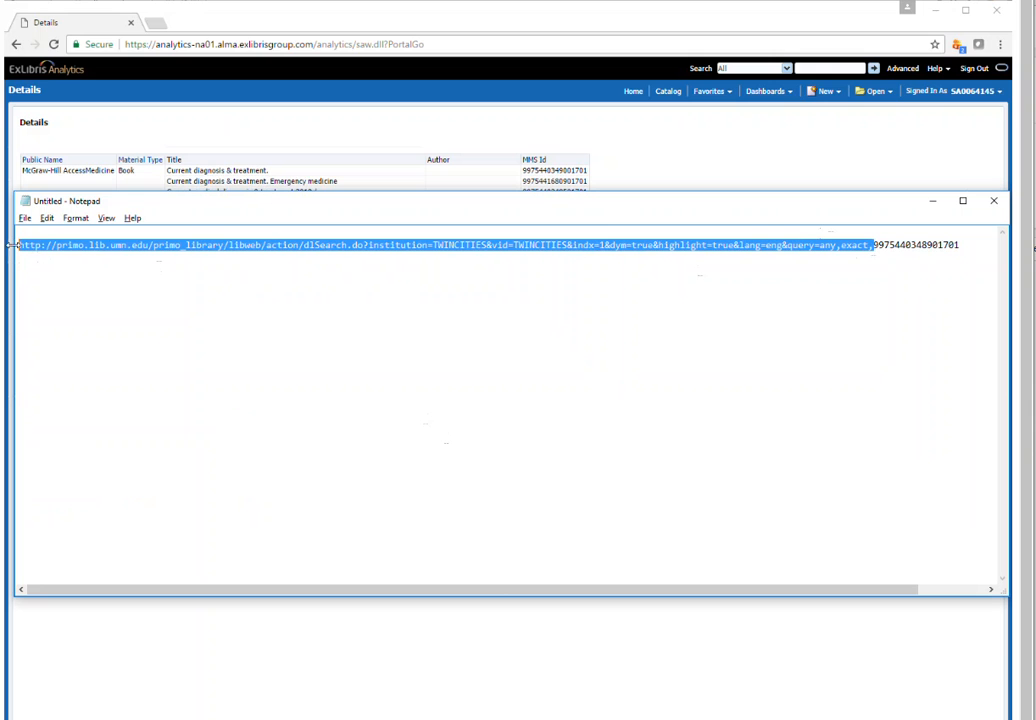
pyautogui.moveTo(874, 245); pyautogui.dragTo(965, 244)
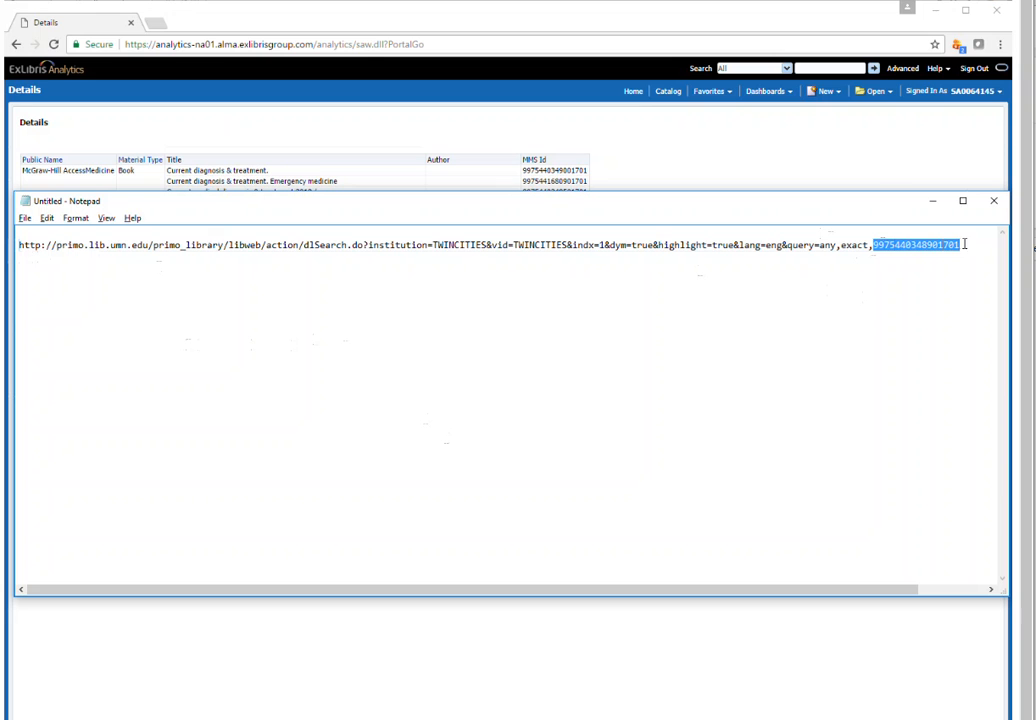
pyautogui.click(848, 371)
pyautogui.click(699, 174)
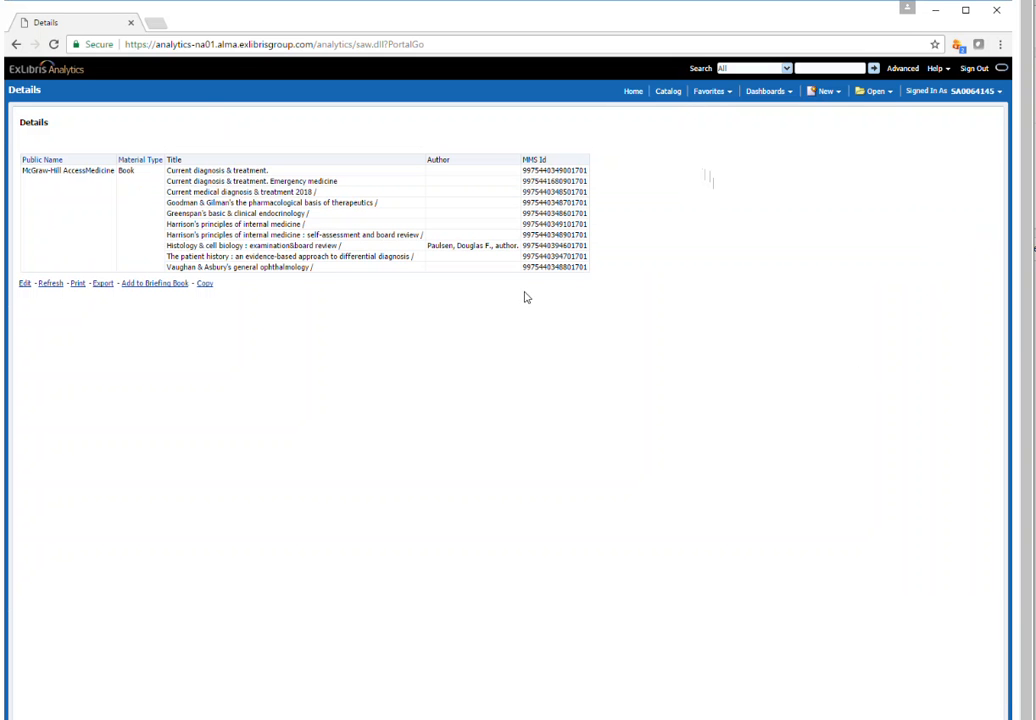
# Edit the Details analysis and set the primary interaction for the MMS Id column's values to Action Links
pyautogui.click(25, 284)
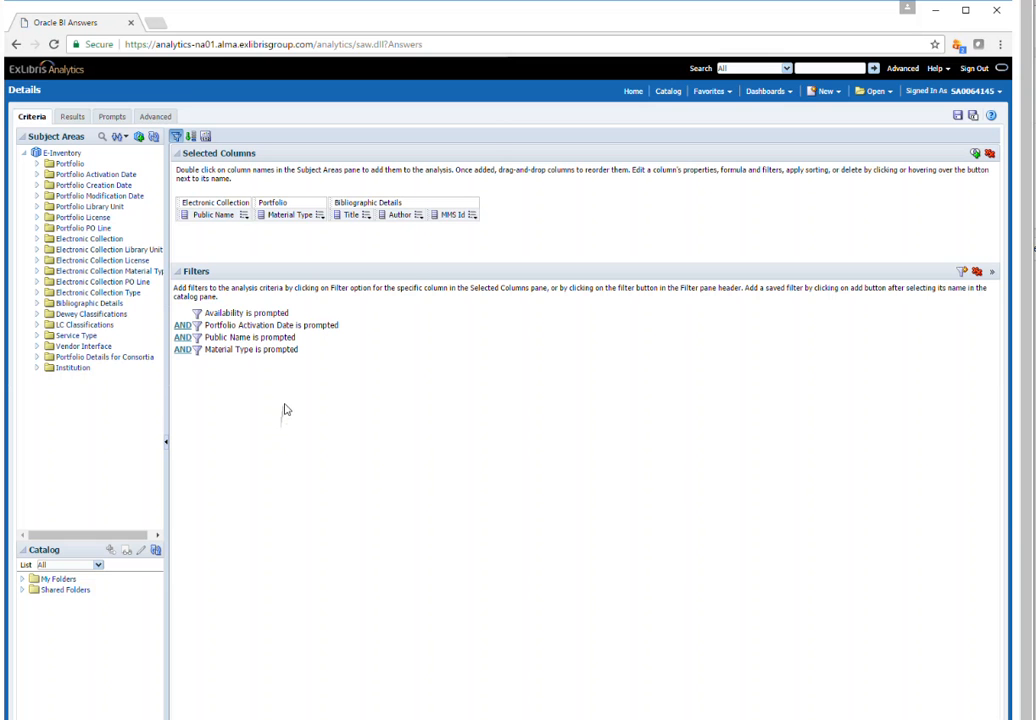
pyautogui.click(472, 214)
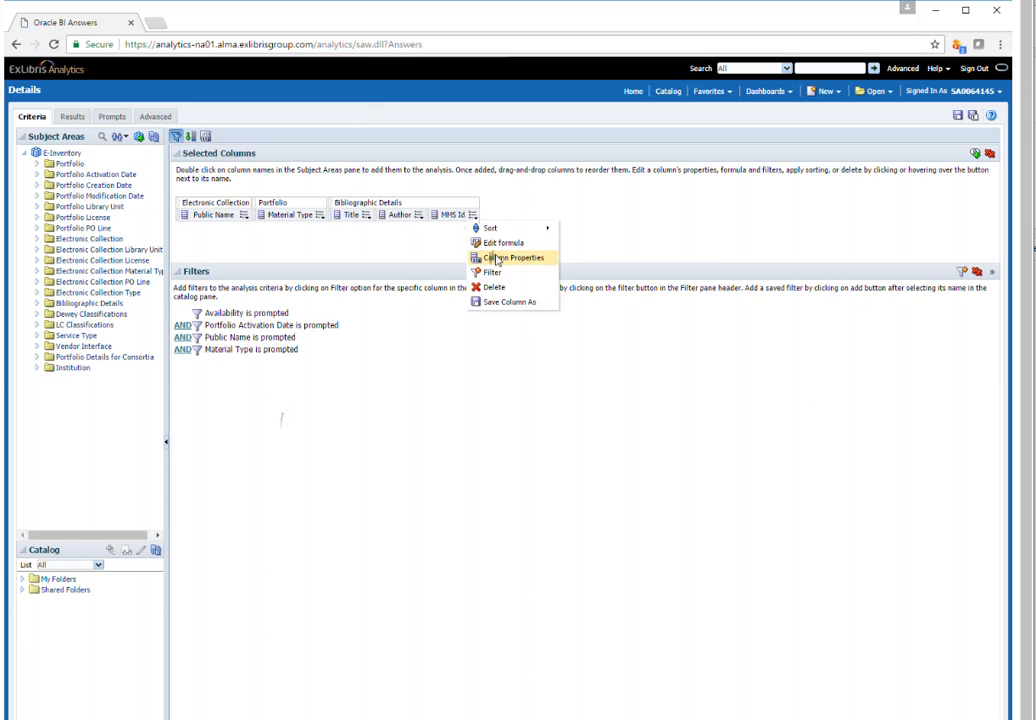
pyautogui.click(497, 258)
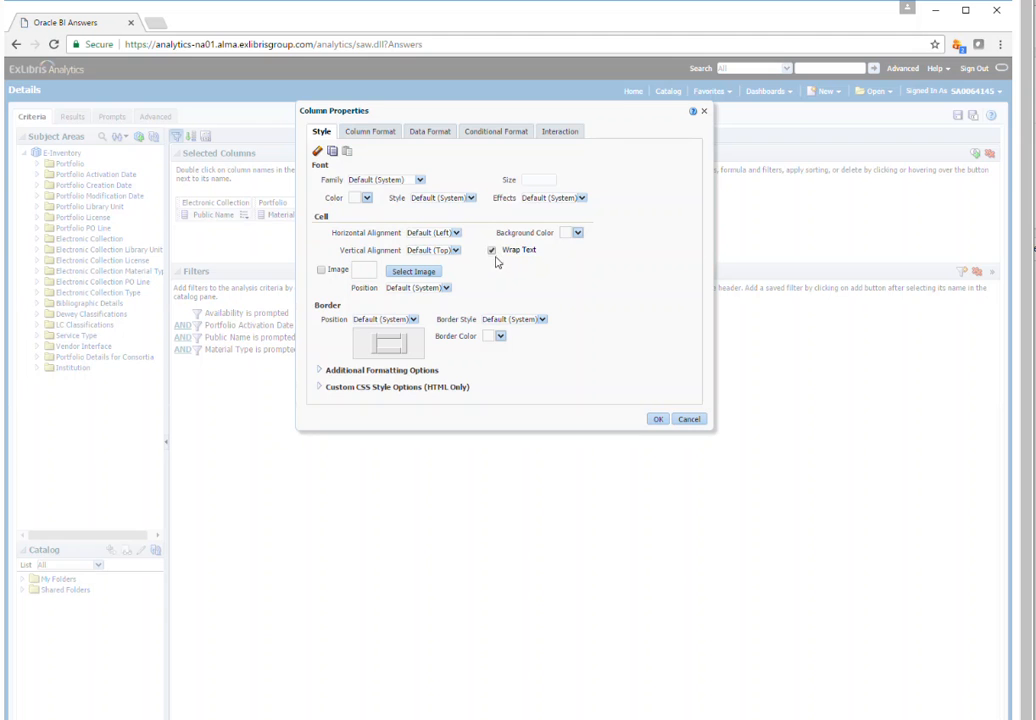
pyautogui.click(561, 132)
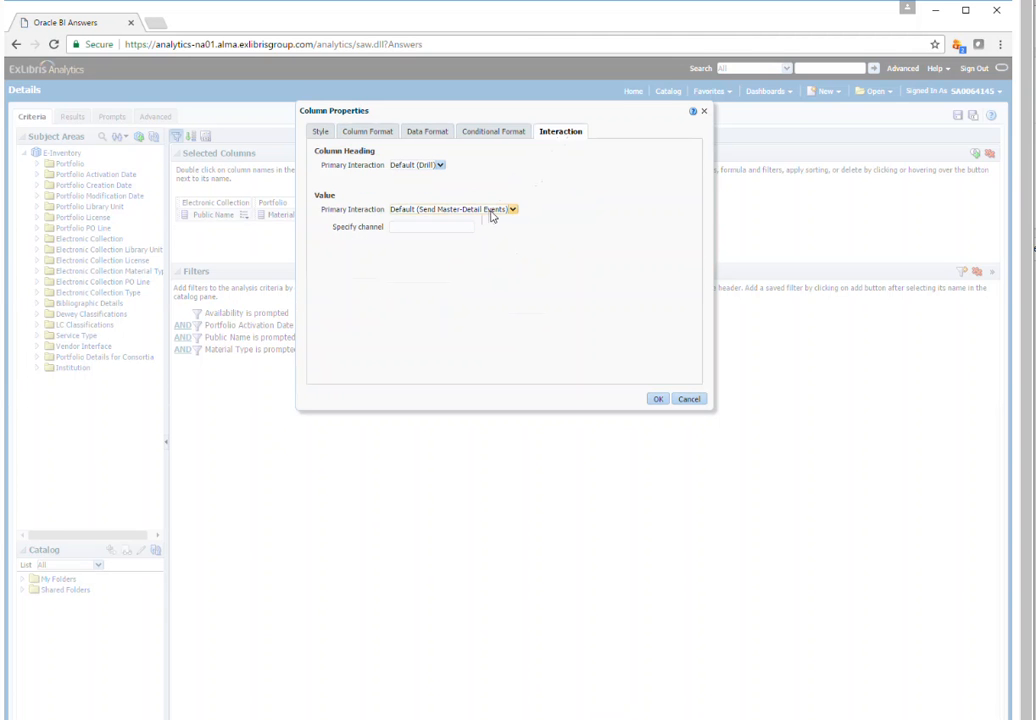
pyautogui.click(491, 212)
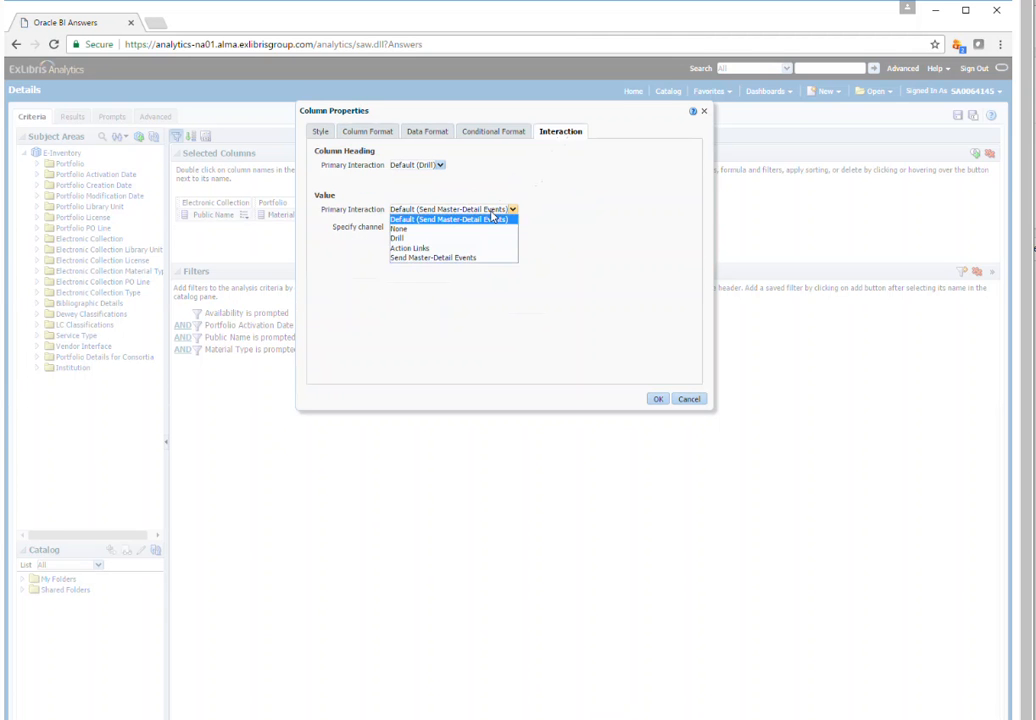
pyautogui.click(450, 250)
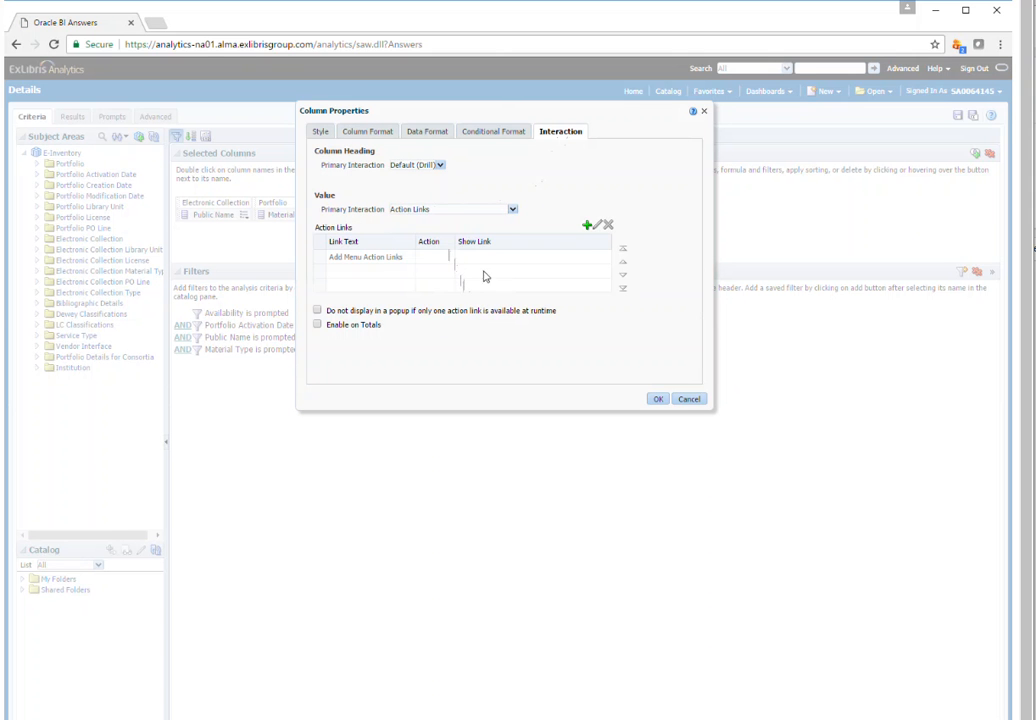
# Add an action link with the text "Click to search MNCAT", using a new Navigate to a Web Page action with its parameter definitions shown
pyautogui.click(587, 227)
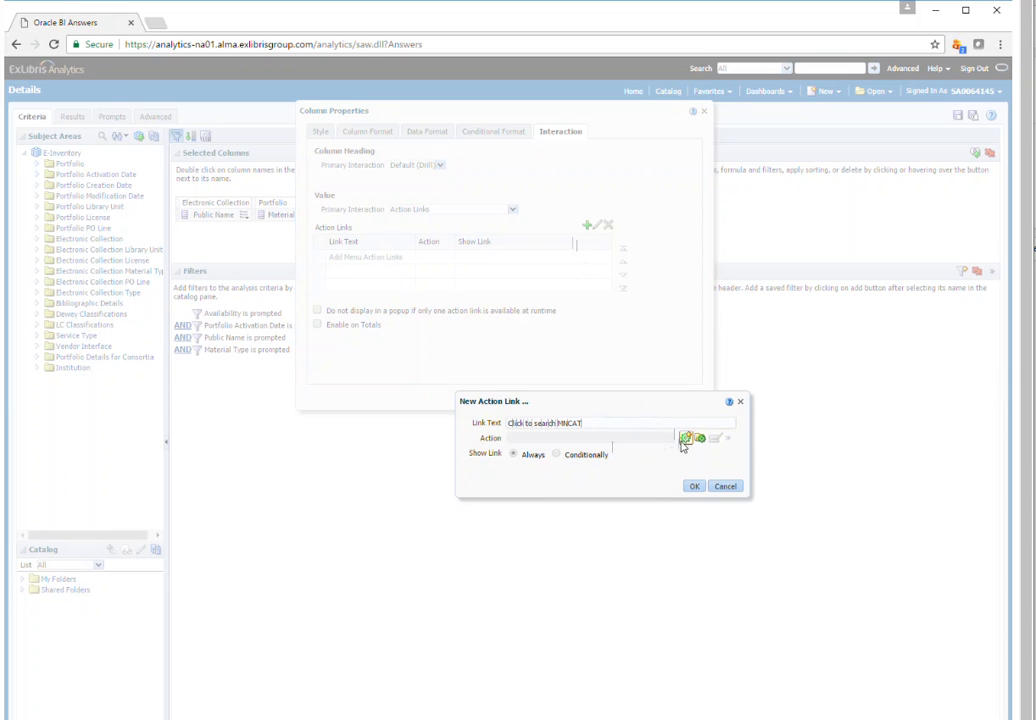
pyautogui.click(686, 440)
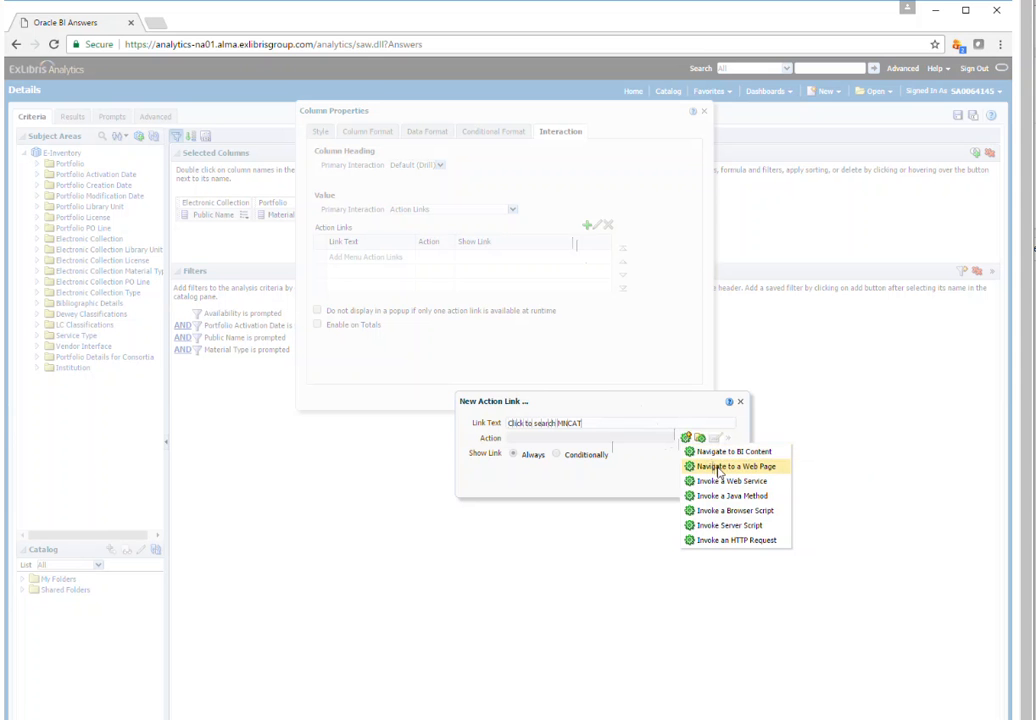
pyautogui.click(719, 467)
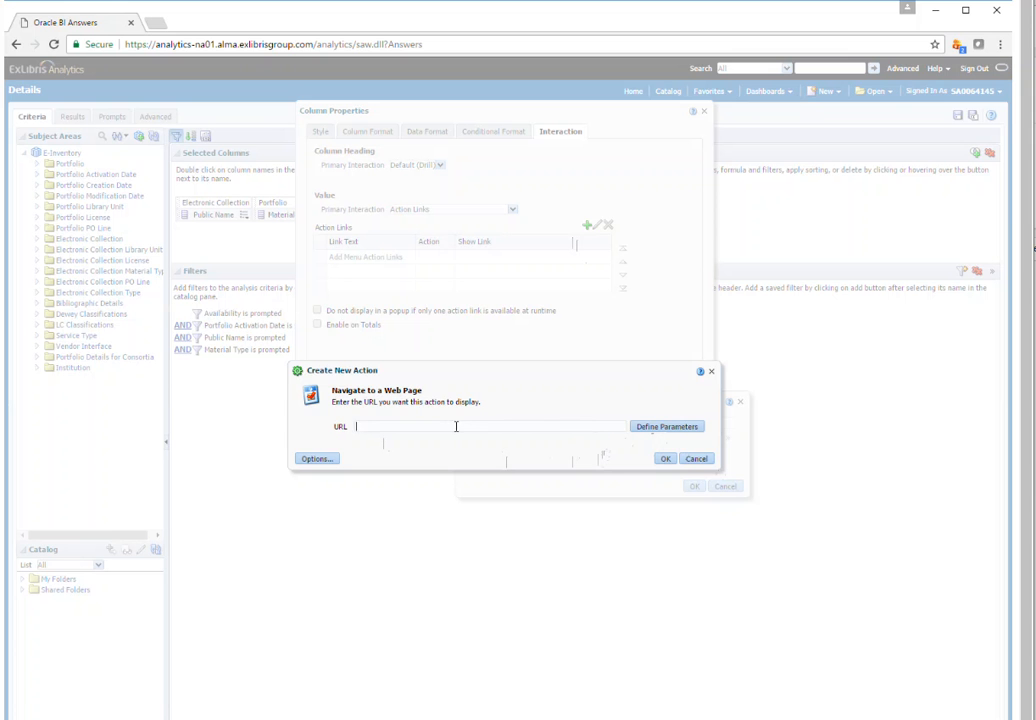
pyautogui.click(658, 427)
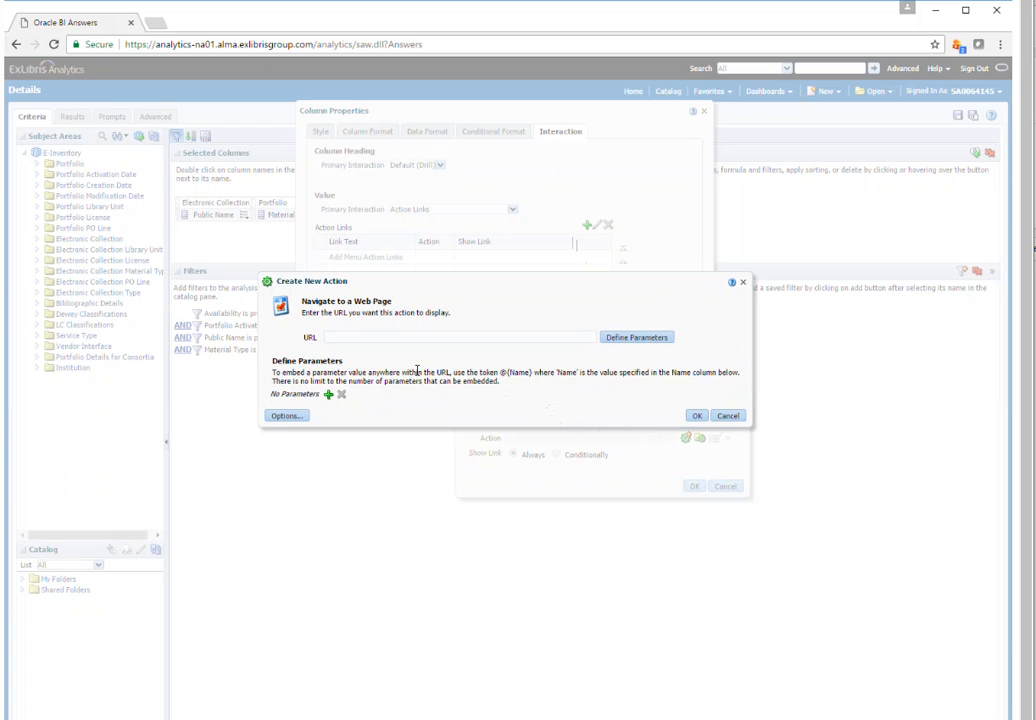
# Copy the Primo search URL from Notepad up to "query=any,exact," without the record ID and paste it as the action's URL
pyautogui.click(364, 337)
pyautogui.hotkey('alt', 'Tab')
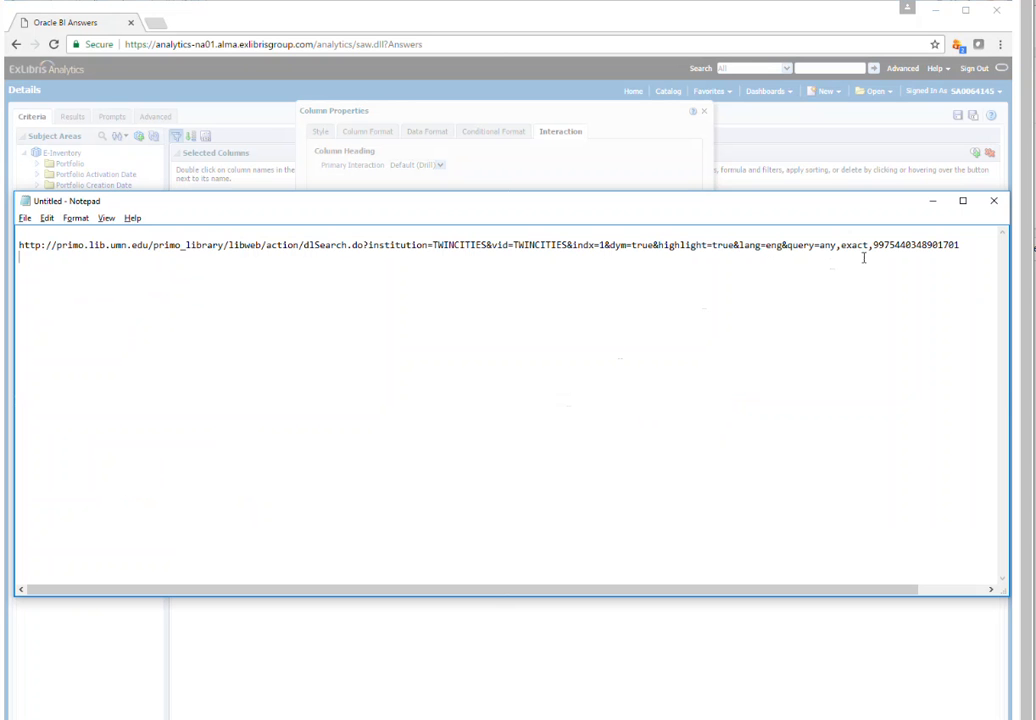
pyautogui.moveTo(872, 245); pyautogui.dragTo(18, 245)
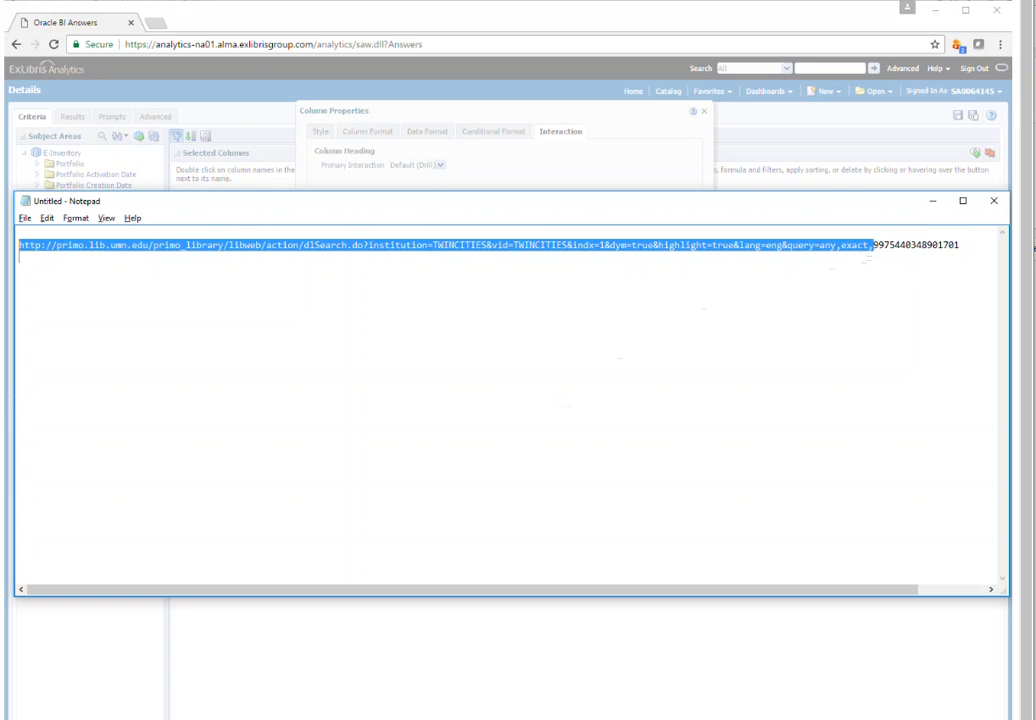
pyautogui.hotkey('ctrl', 'c')
pyautogui.hotkey('alt', 'Tab')
pyautogui.click(393, 338)
pyautogui.hotkey('ctrl', 'v')
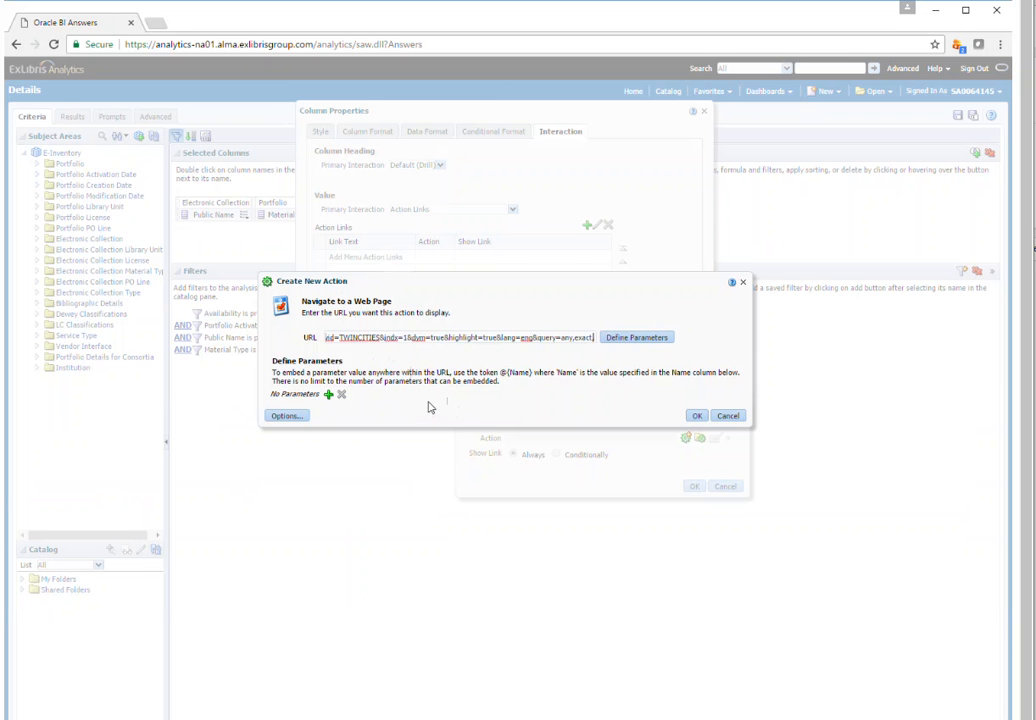
# Check the record ID at the end of the Notepad URL and append the token @{MMS} in its place to the action's URL
pyautogui.hotkey('alt', 'Tab')
pyautogui.click(874, 245)
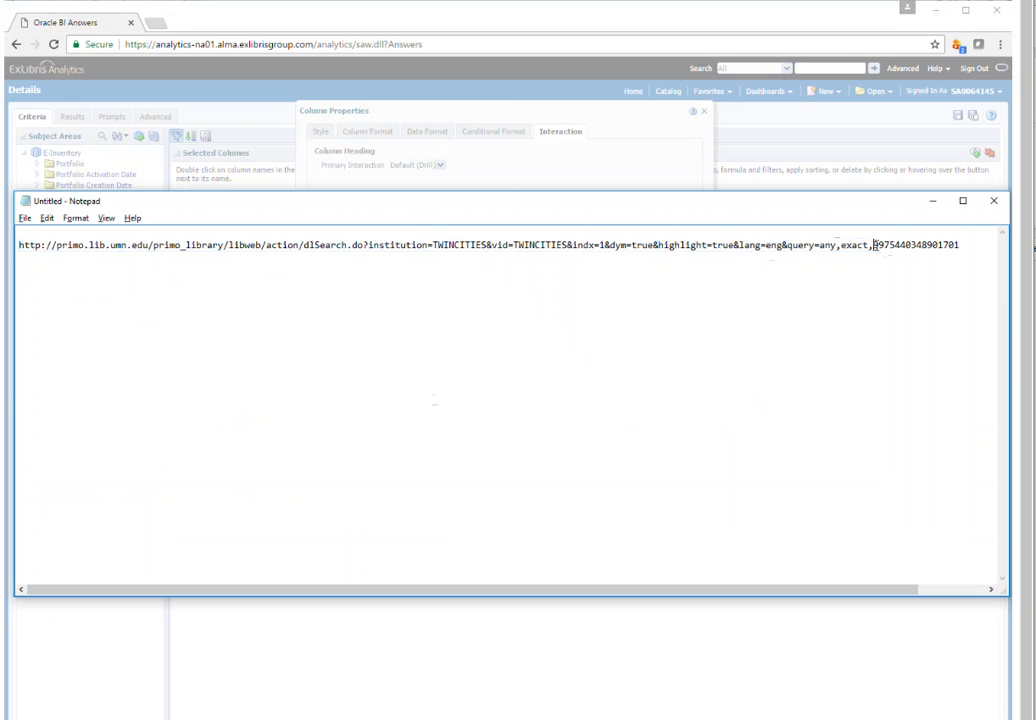
pyautogui.moveTo(368, 245); pyautogui.dragTo(942, 240)
pyautogui.moveTo(873, 245); pyautogui.dragTo(961, 245)
pyautogui.hotkey('alt', 'Tab')
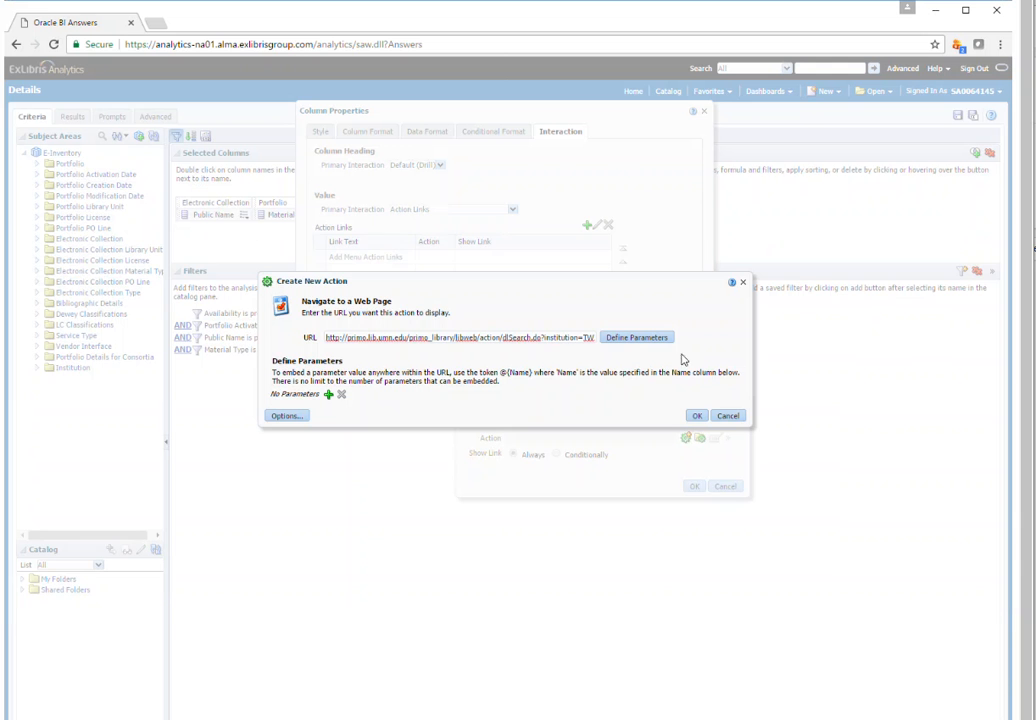
pyautogui.click(525, 337)
pyautogui.press('End')
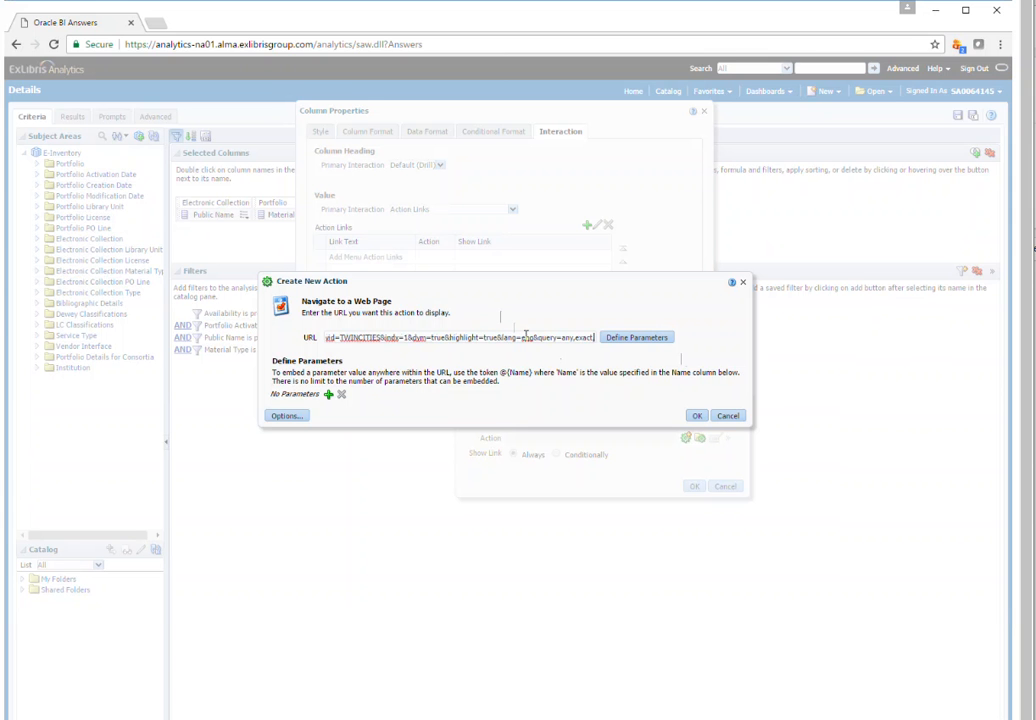
pyautogui.write('@')
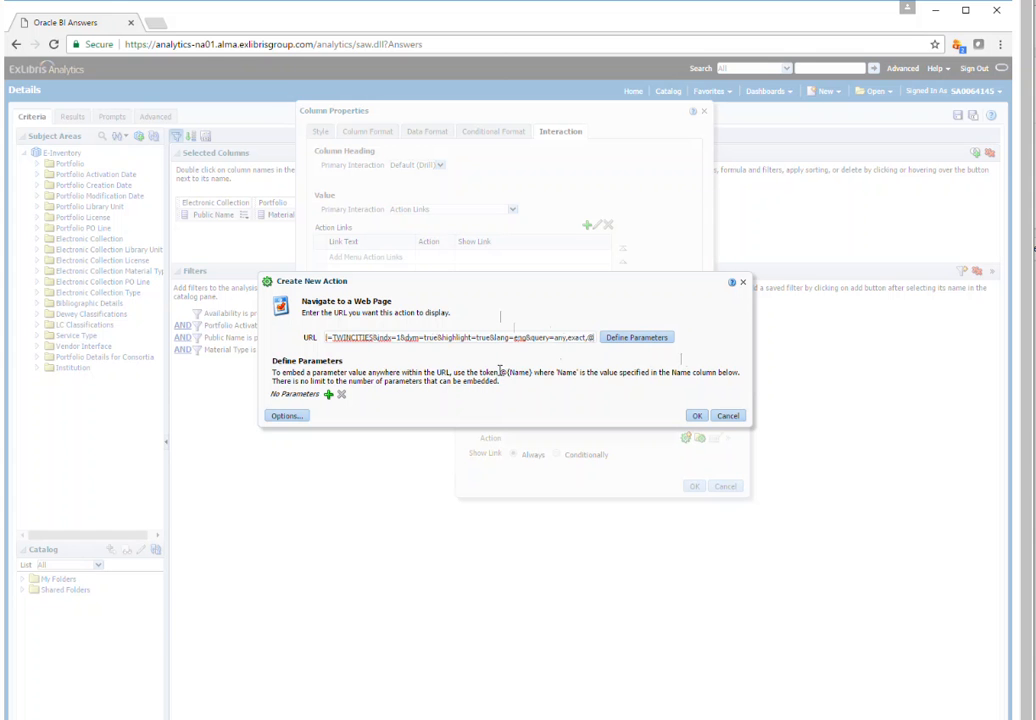
pyautogui.write('{')
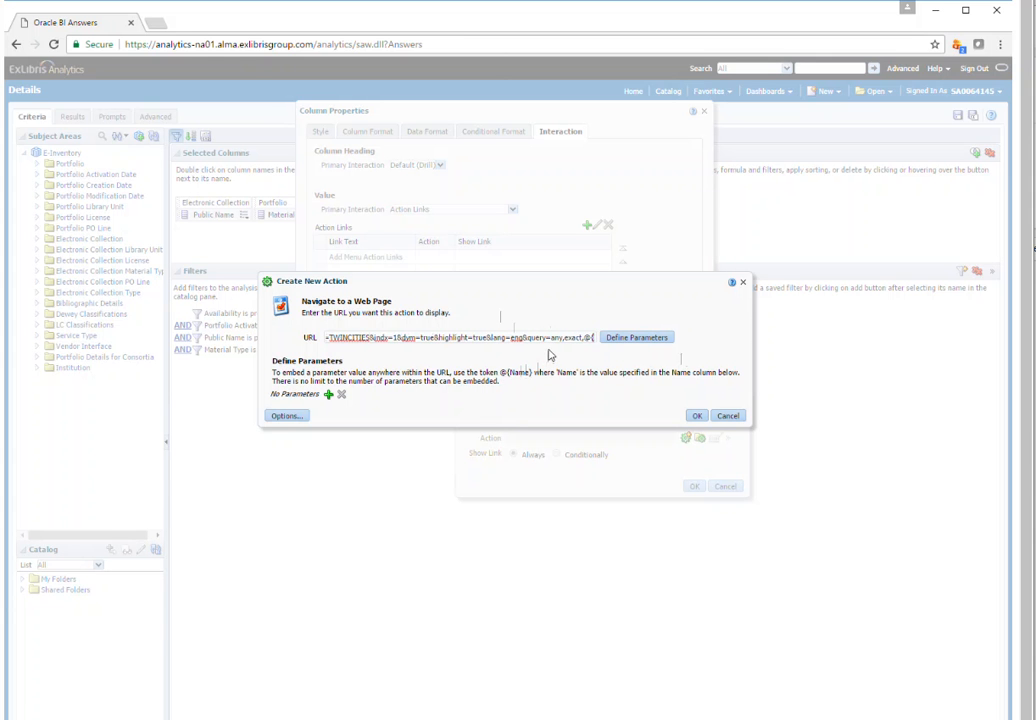
pyautogui.write('MMSI')
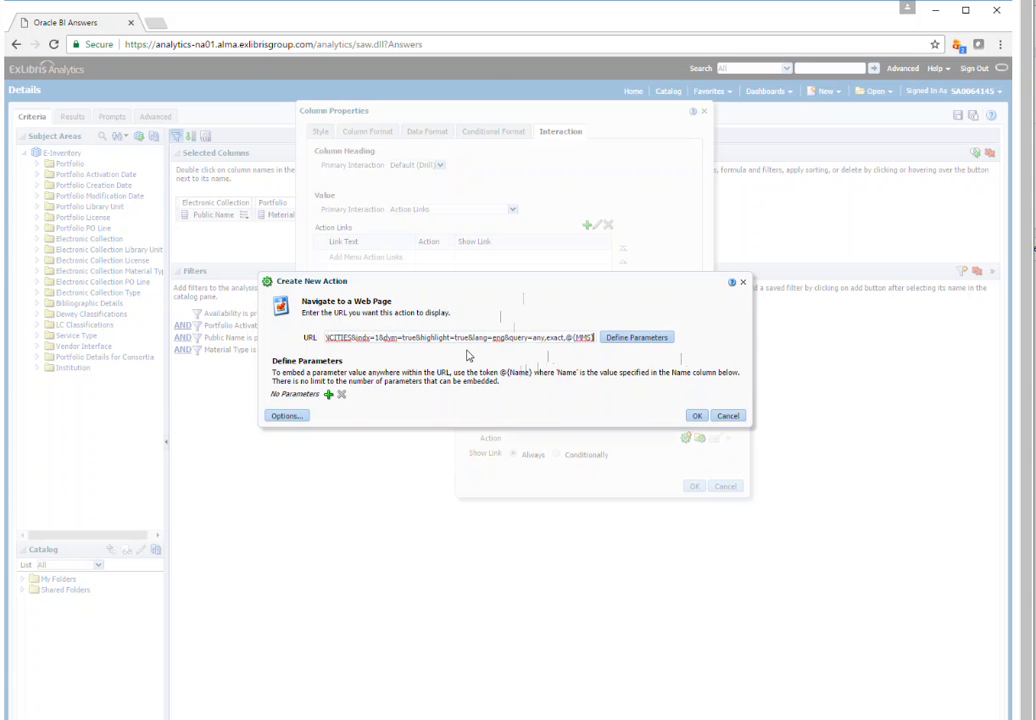
# Add a parameter named MMS with the column value "Bibliographic Details"."MMS Id", and mark it fixed and hidden
pyautogui.click(328, 396)
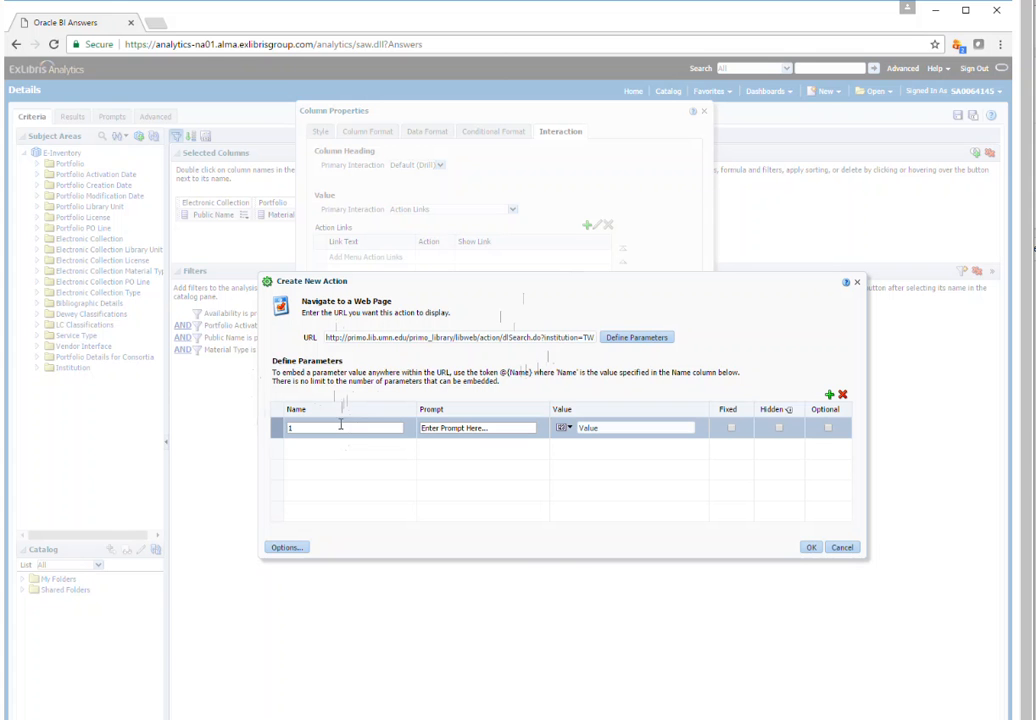
pyautogui.moveTo(339, 426); pyautogui.dragTo(231, 426)
pyautogui.write('MMS')
pyautogui.click(566, 428)
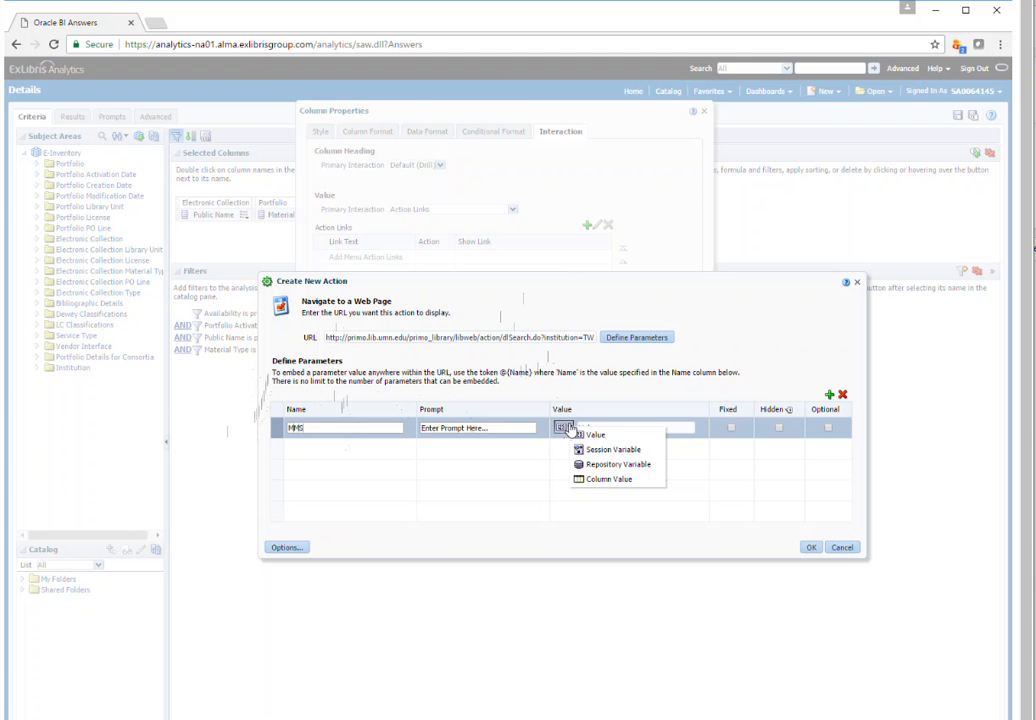
pyautogui.click(601, 482)
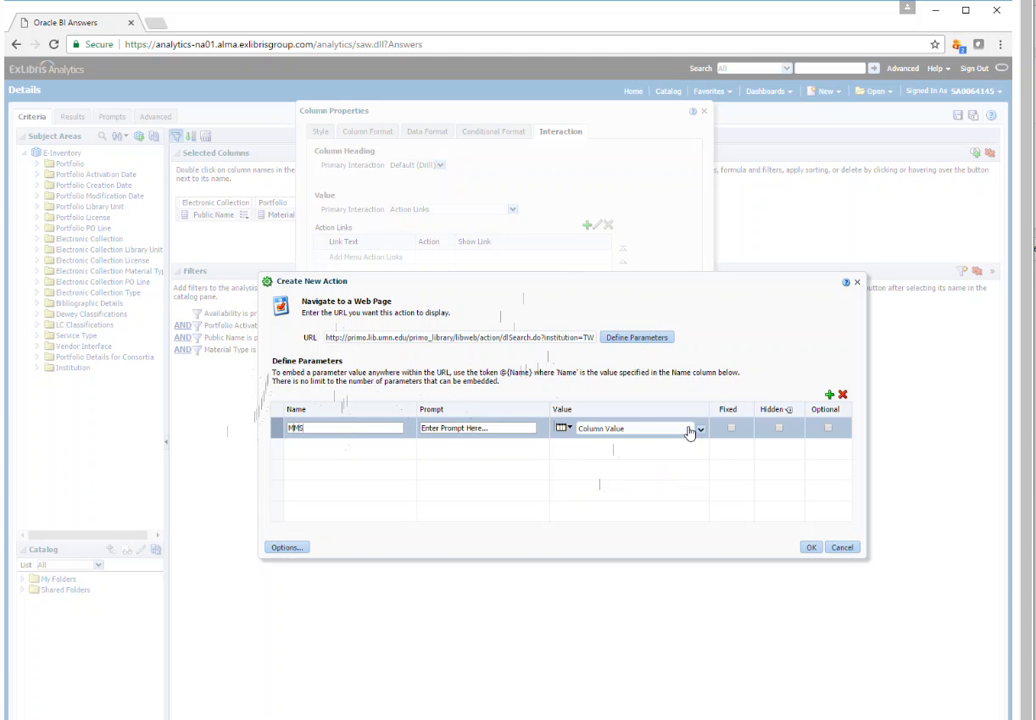
pyautogui.click(698, 428)
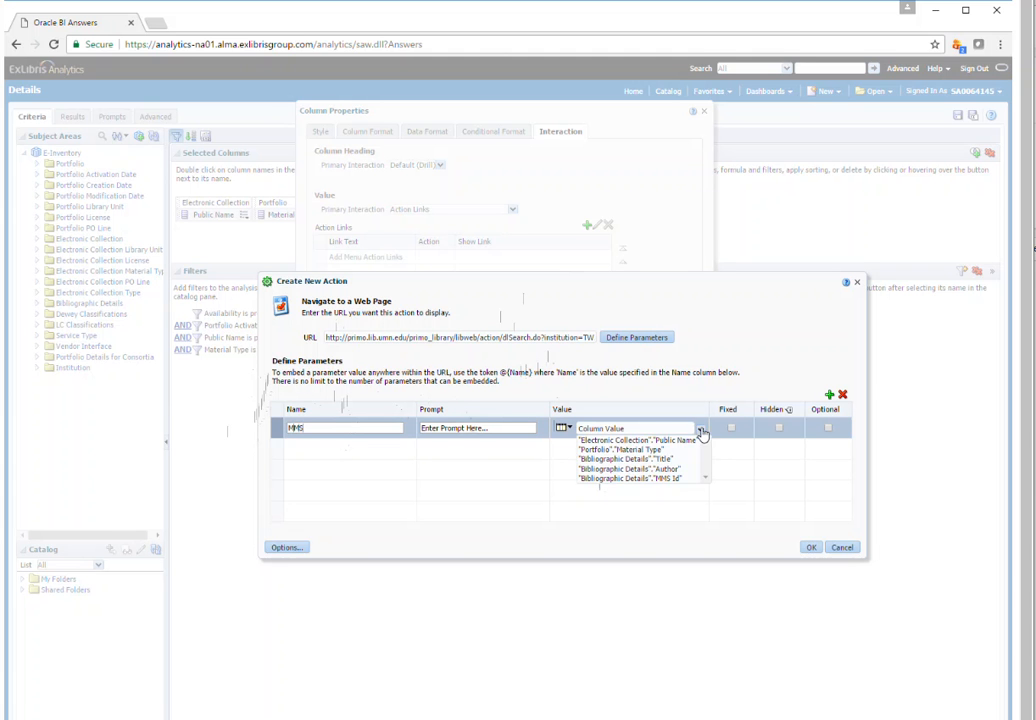
pyautogui.click(620, 479)
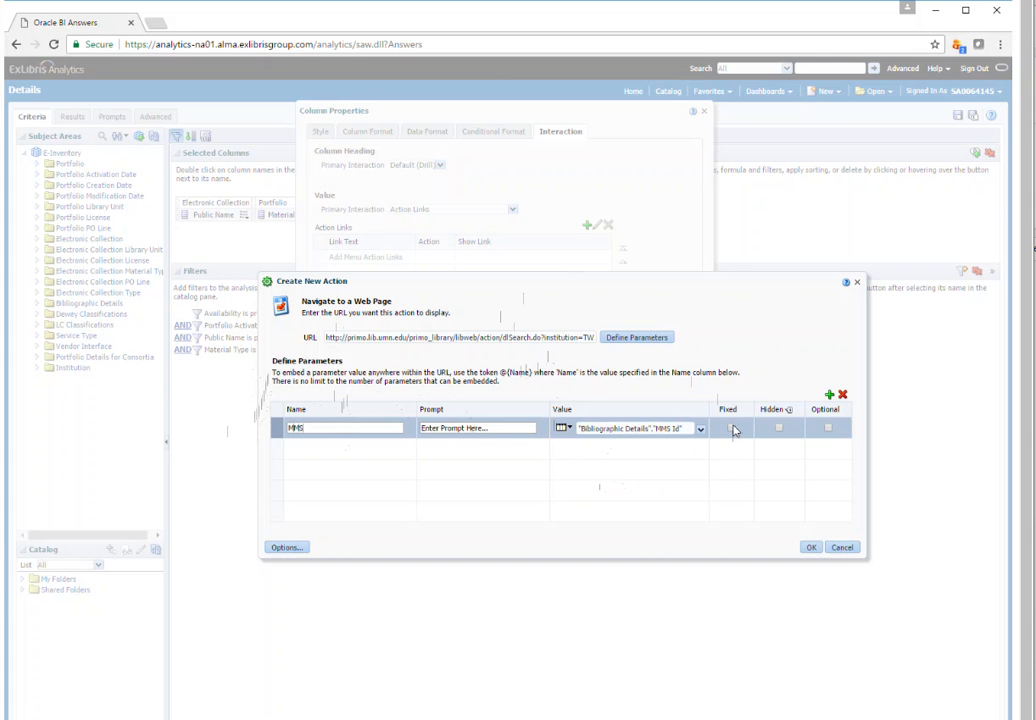
pyautogui.click(731, 428)
pyautogui.click(780, 429)
# Set the action options so that the web page opens in a new window
pyautogui.click(285, 549)
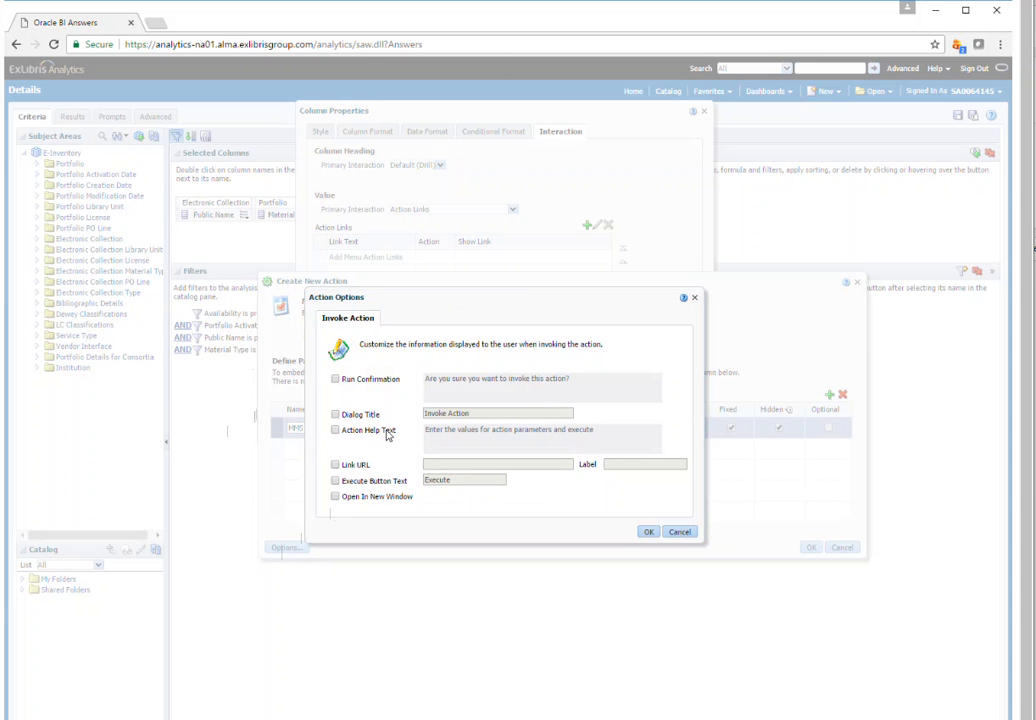
pyautogui.click(336, 498)
pyautogui.click(646, 531)
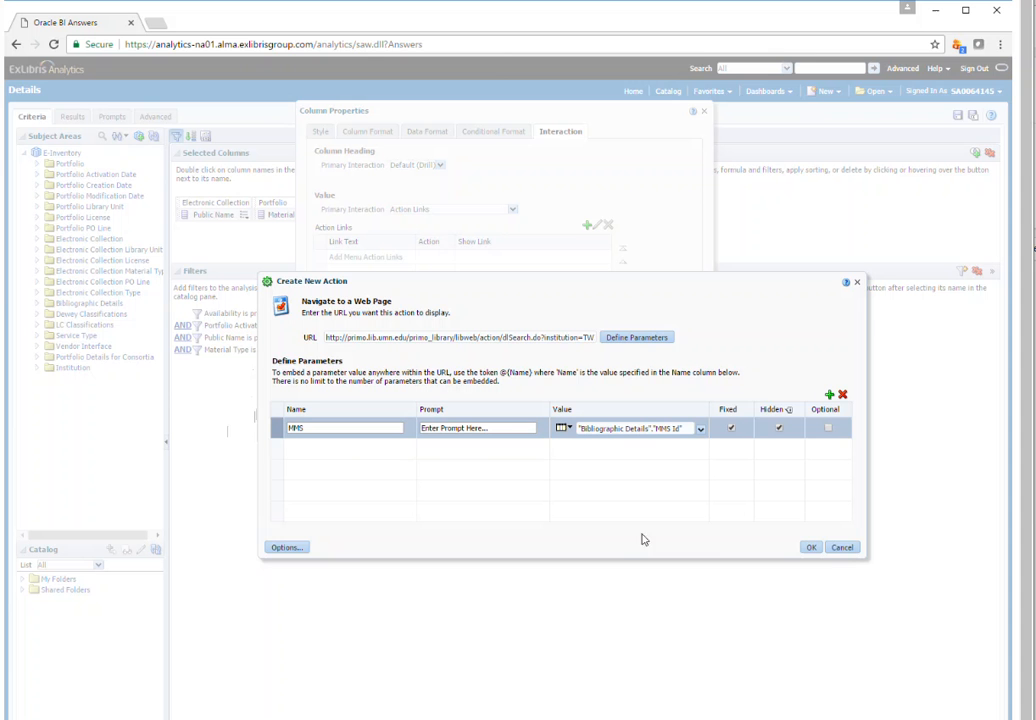
# Confirm the new action and its link for the MMS Id column, and save the Details analysis
pyautogui.click(812, 547)
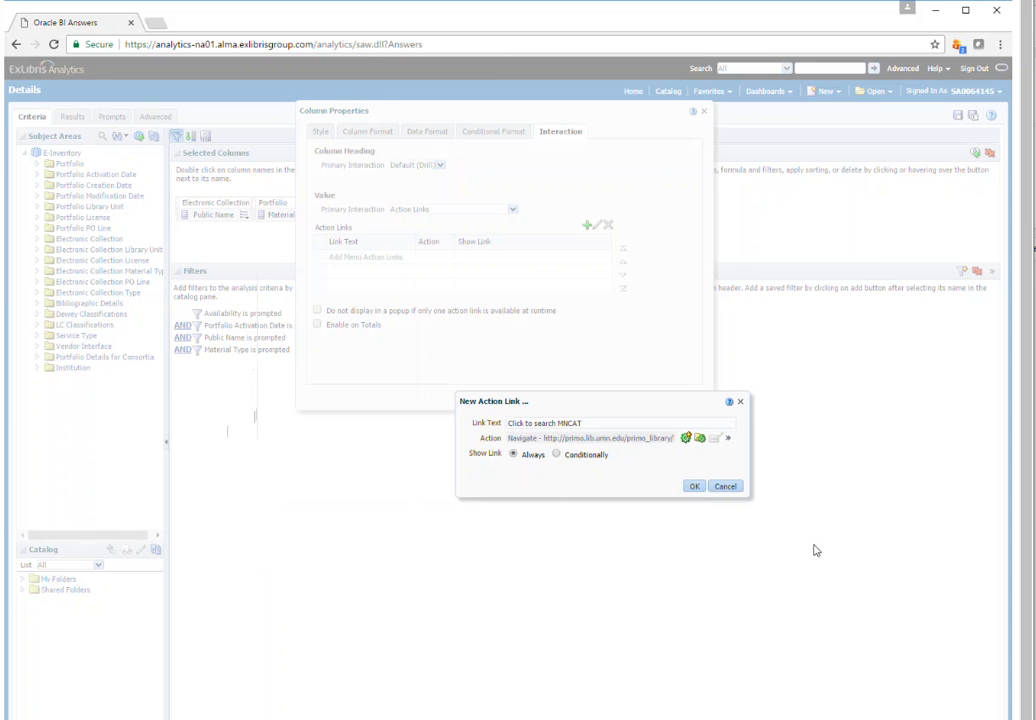
pyautogui.click(694, 486)
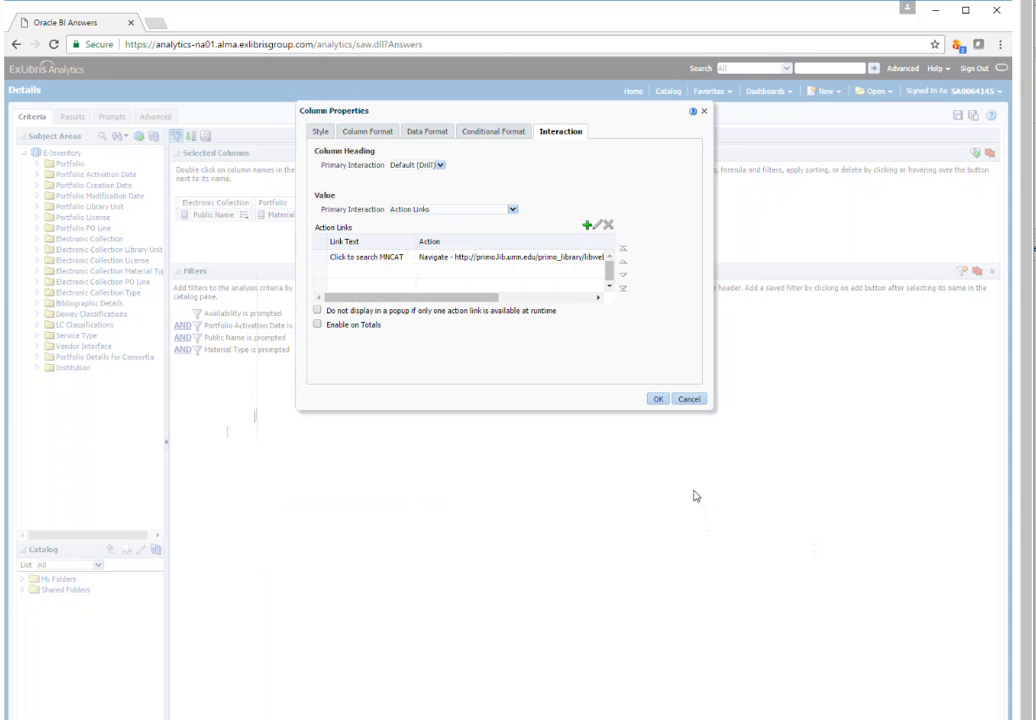
pyautogui.click(656, 400)
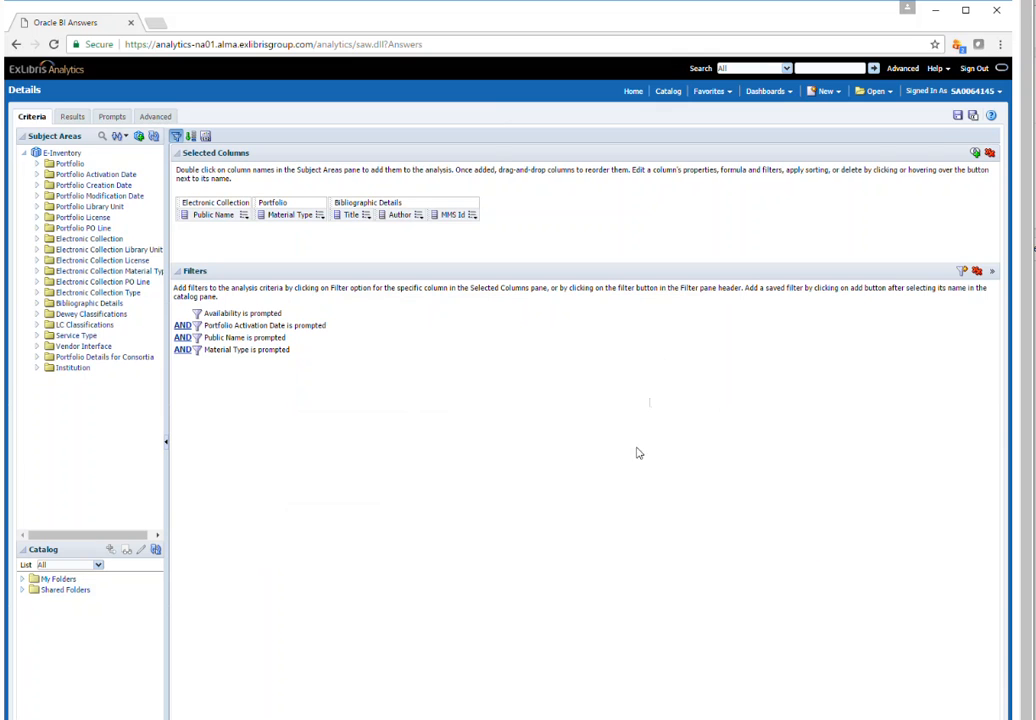
pyautogui.click(957, 116)
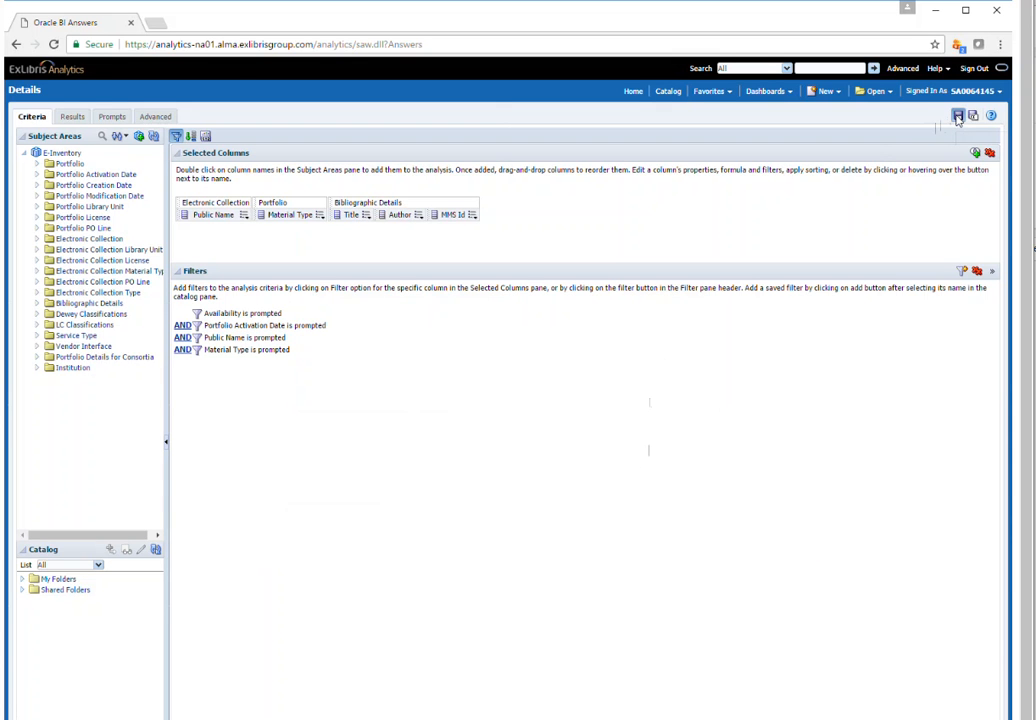
# From the Master analysis's results, drill into the McGraw-Hill AccessMedicine book count and follow the MNCAT search link for Harrison's principles of internal medicine
pyautogui.click(873, 92)
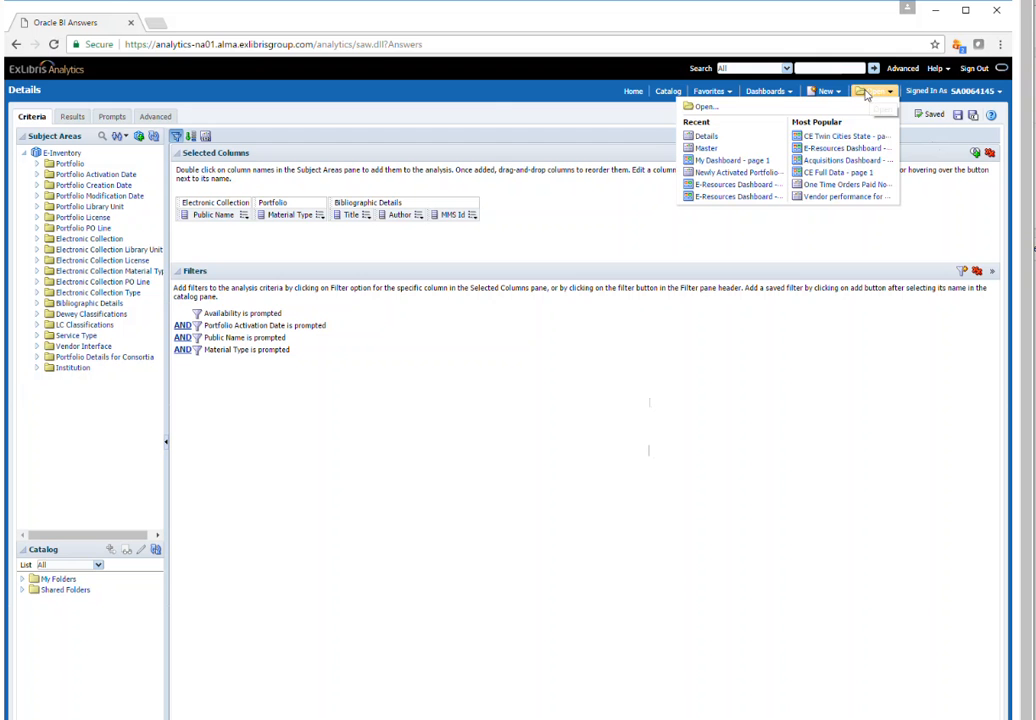
pyautogui.click(703, 150)
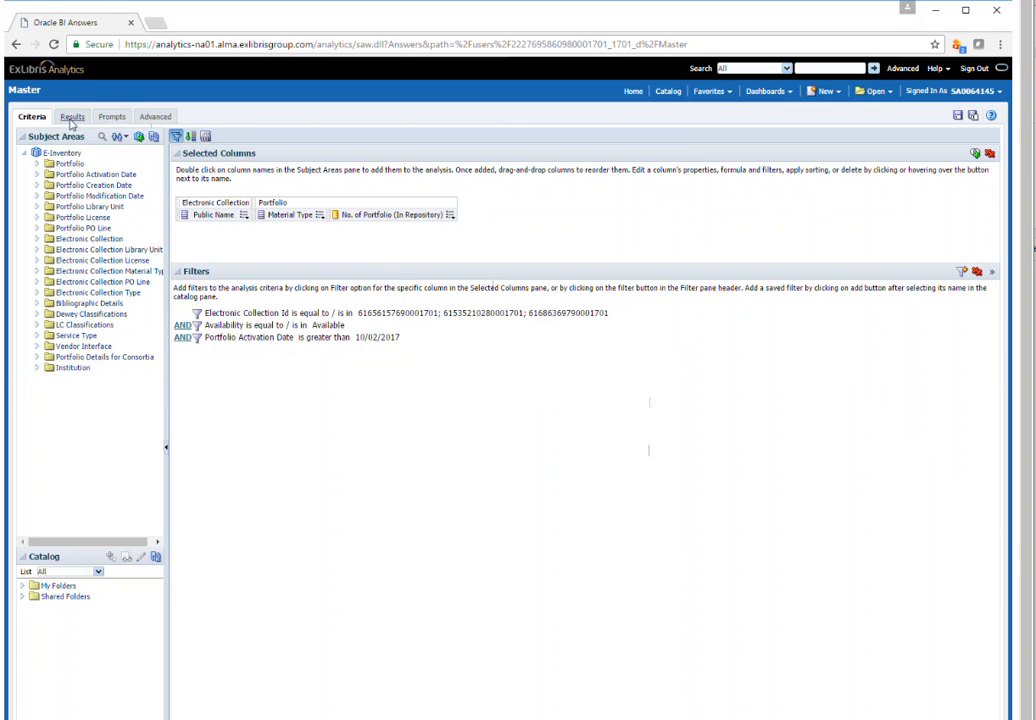
pyautogui.click(72, 116)
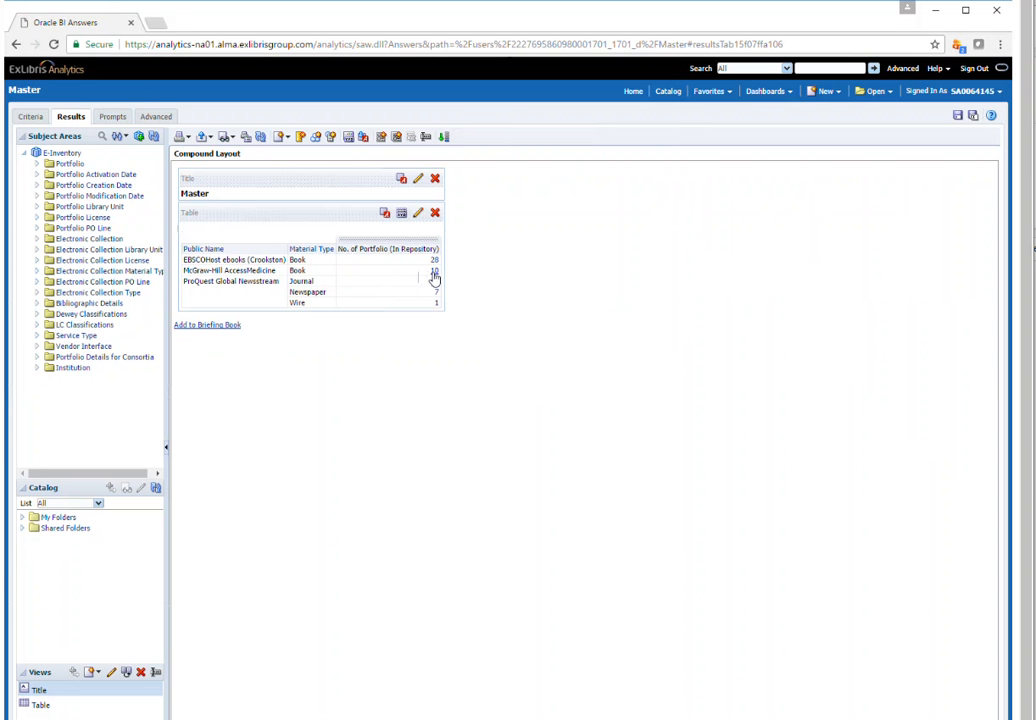
pyautogui.click(471, 282)
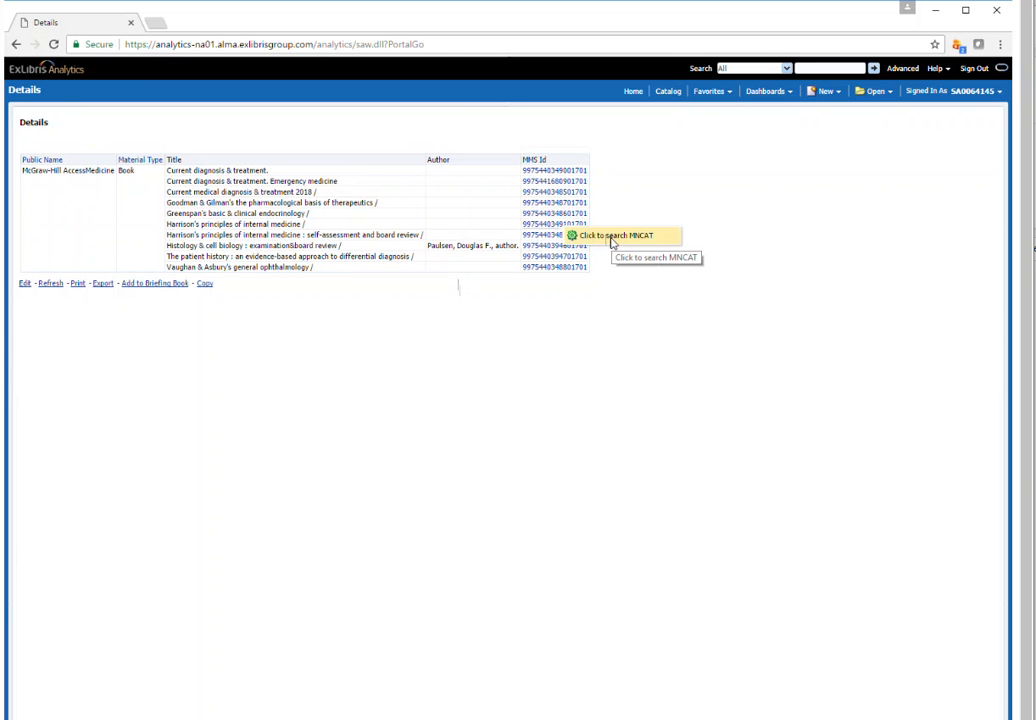
pyautogui.click(612, 238)
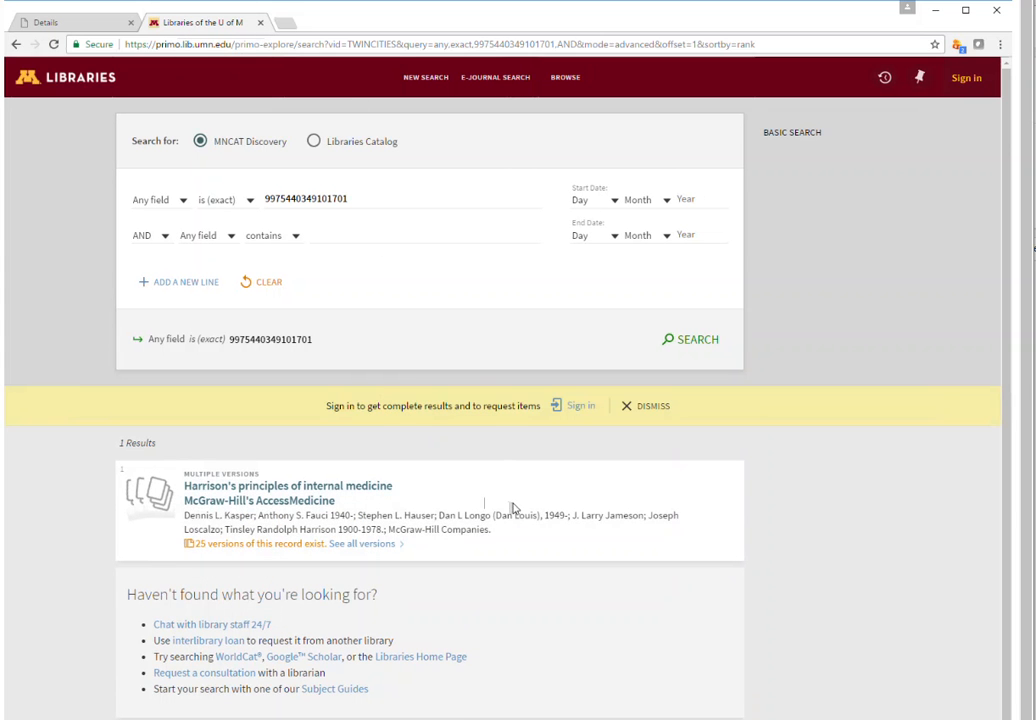
# Return to the Details report, edit the analysis, and open the MMS Id column's "Click to search MNCAT" action link for editing
pyautogui.click(63, 22)
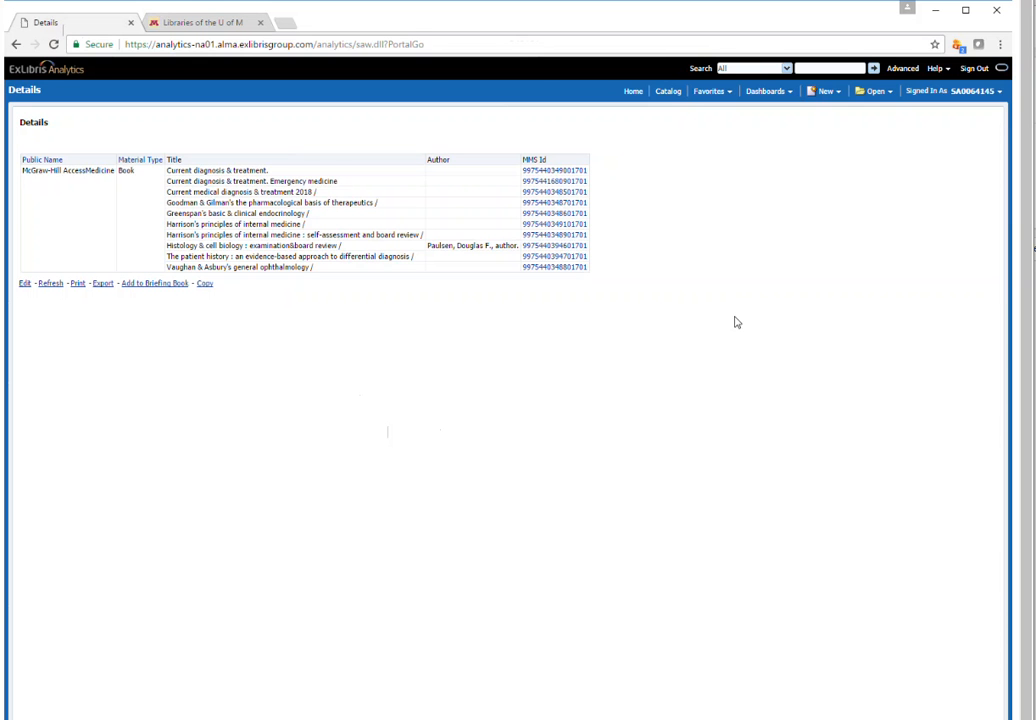
pyautogui.click(24, 284)
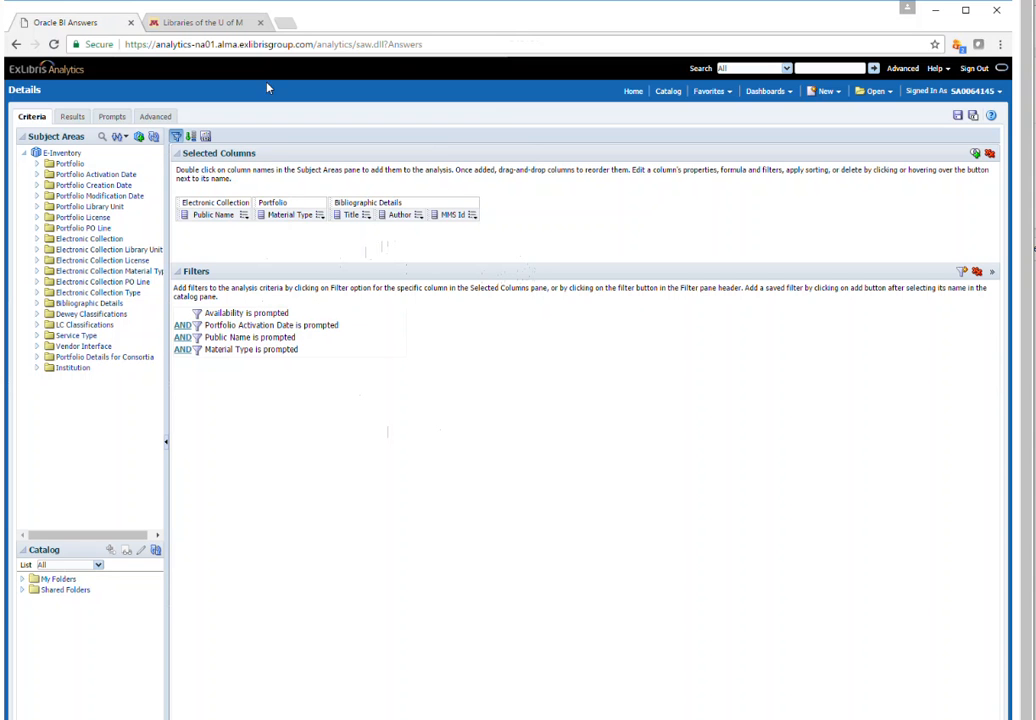
pyautogui.click(473, 218)
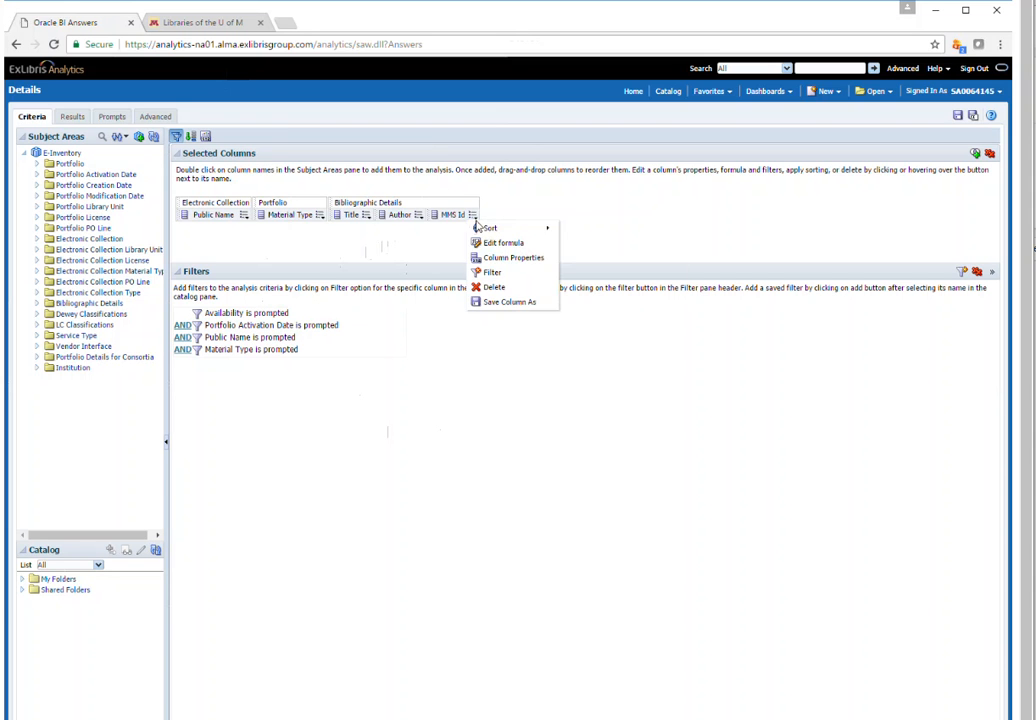
pyautogui.click(495, 258)
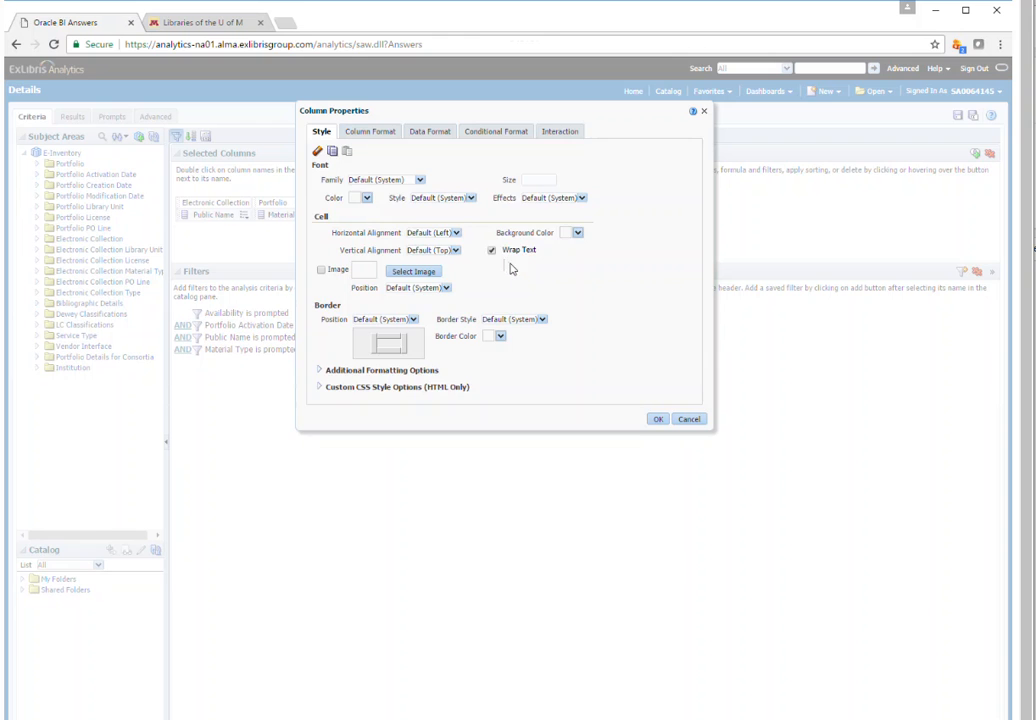
pyautogui.click(562, 132)
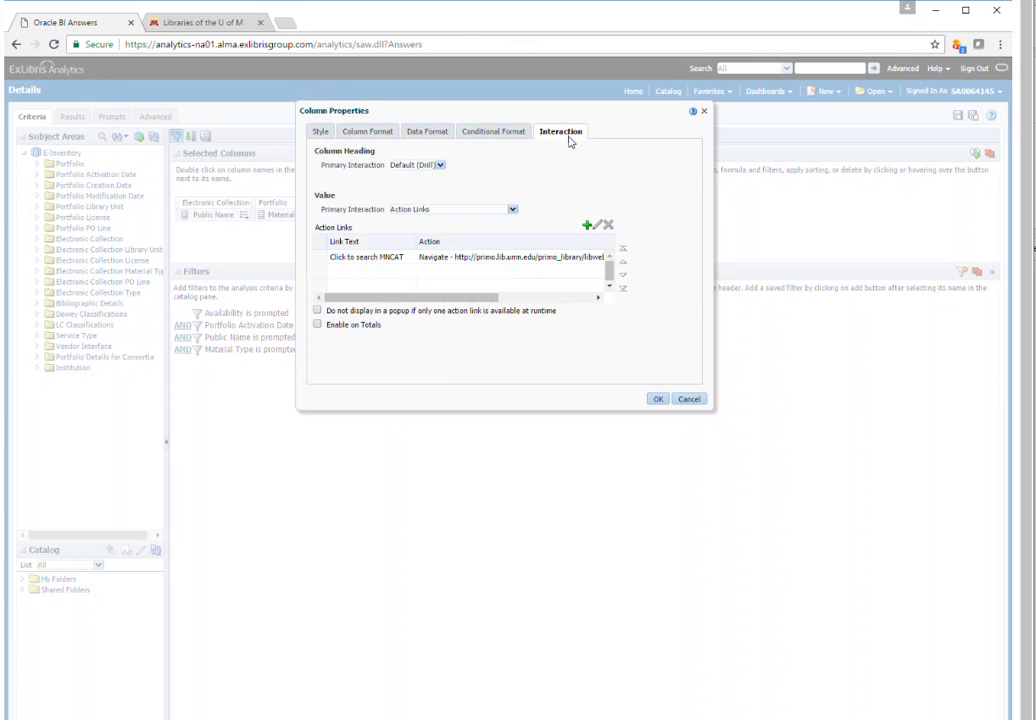
pyautogui.click(578, 257)
pyautogui.click(597, 225)
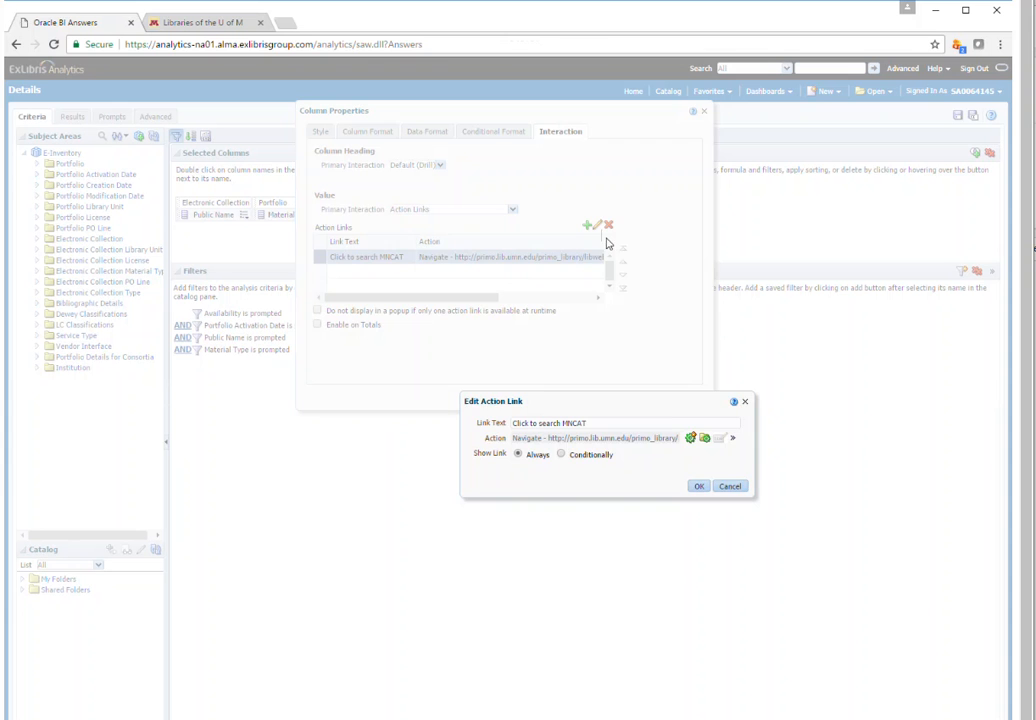
# Edit the link's action and turn off the option to open in a new window
pyautogui.click(732, 439)
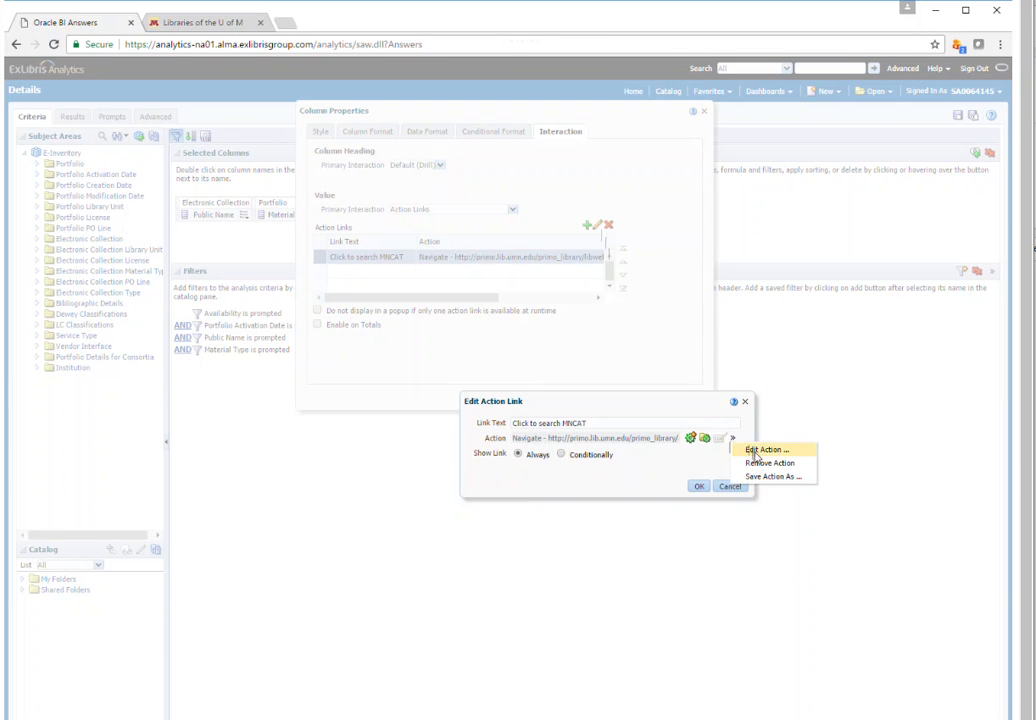
pyautogui.click(747, 450)
pyautogui.click(256, 548)
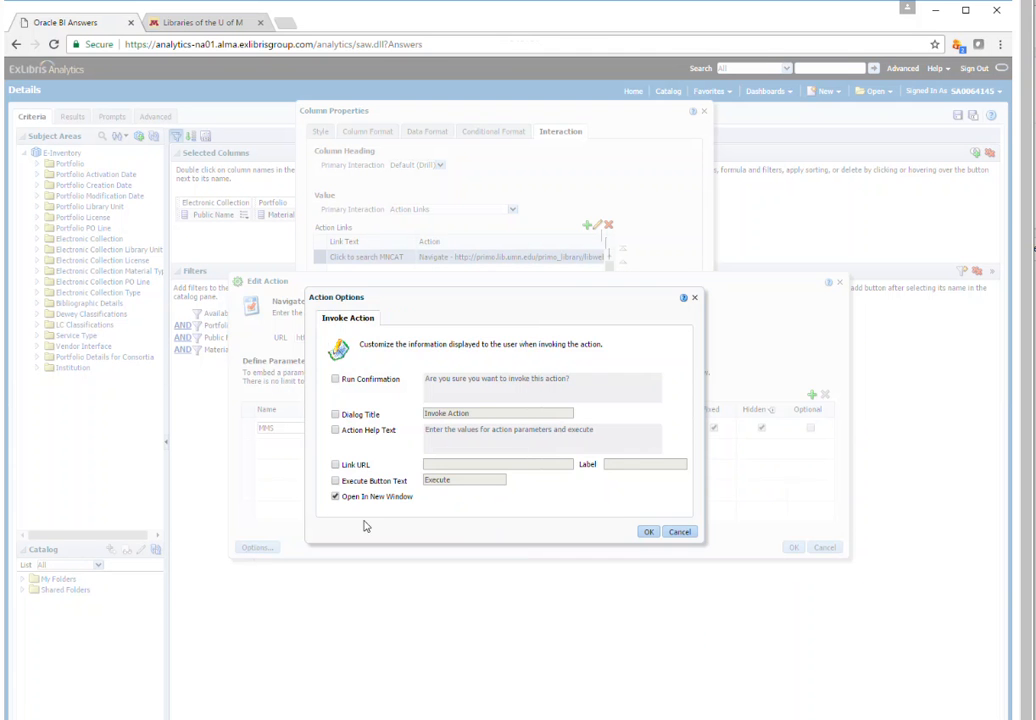
pyautogui.click(646, 531)
pyautogui.click(792, 547)
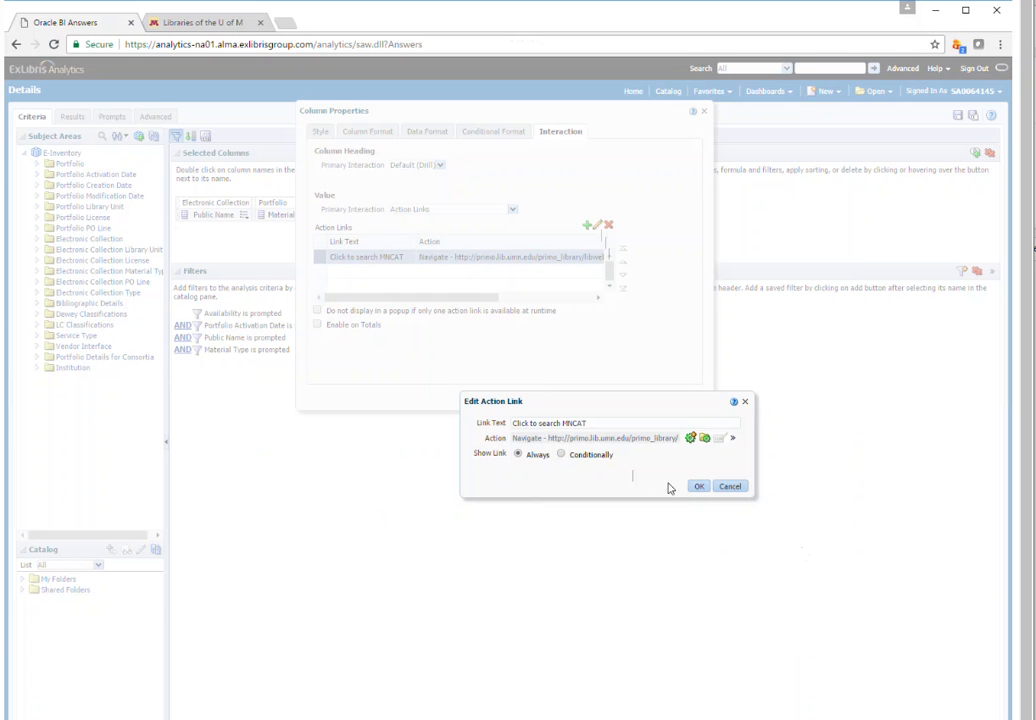
# Confirm the edited action link and the MMS Id column properties, and save the Details analysis
pyautogui.click(699, 486)
pyautogui.click(657, 398)
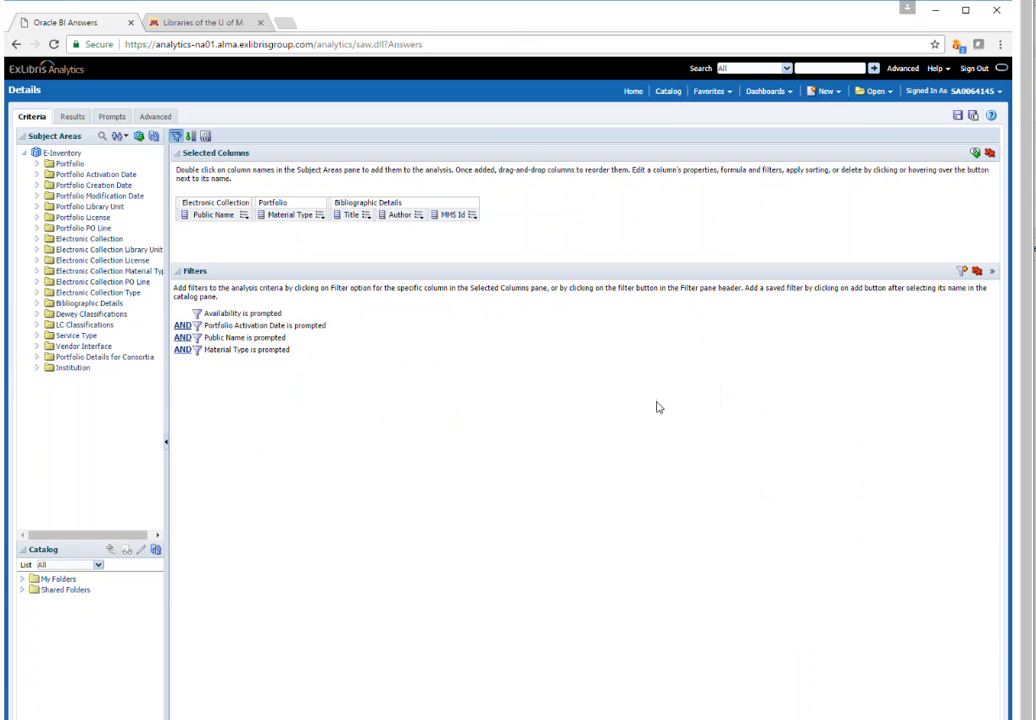
pyautogui.click(957, 115)
# Reopen the Master analysis, show its results, and drill into the McGraw-Hill AccessMedicine book count
pyautogui.click(873, 91)
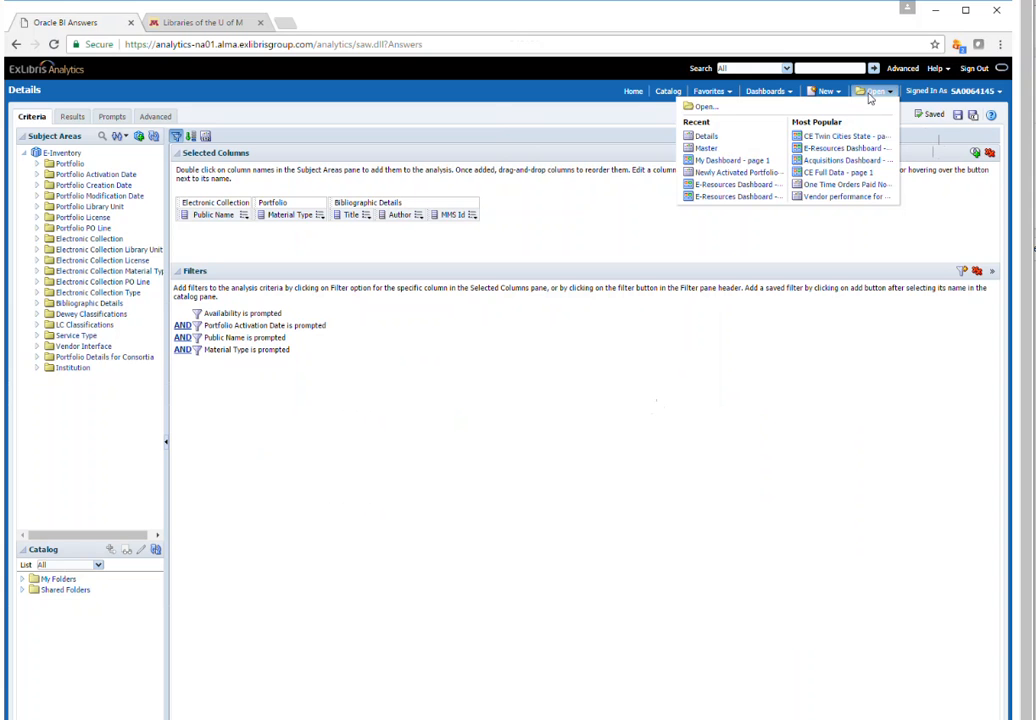
pyautogui.click(703, 150)
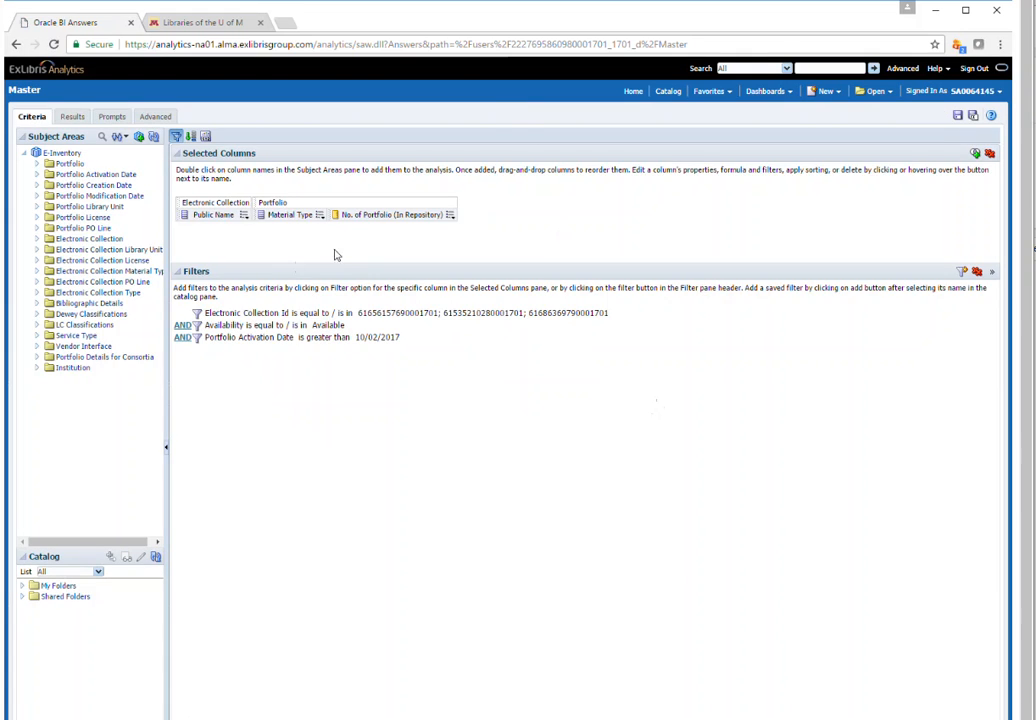
pyautogui.click(450, 214)
pyautogui.click(66, 115)
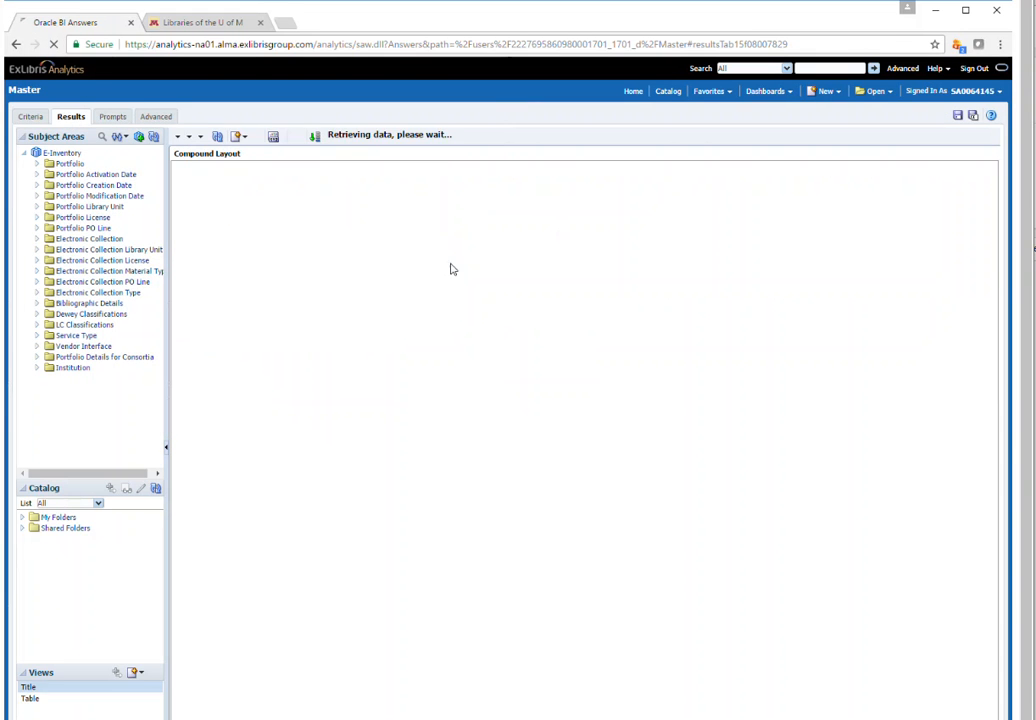
pyautogui.click(435, 272)
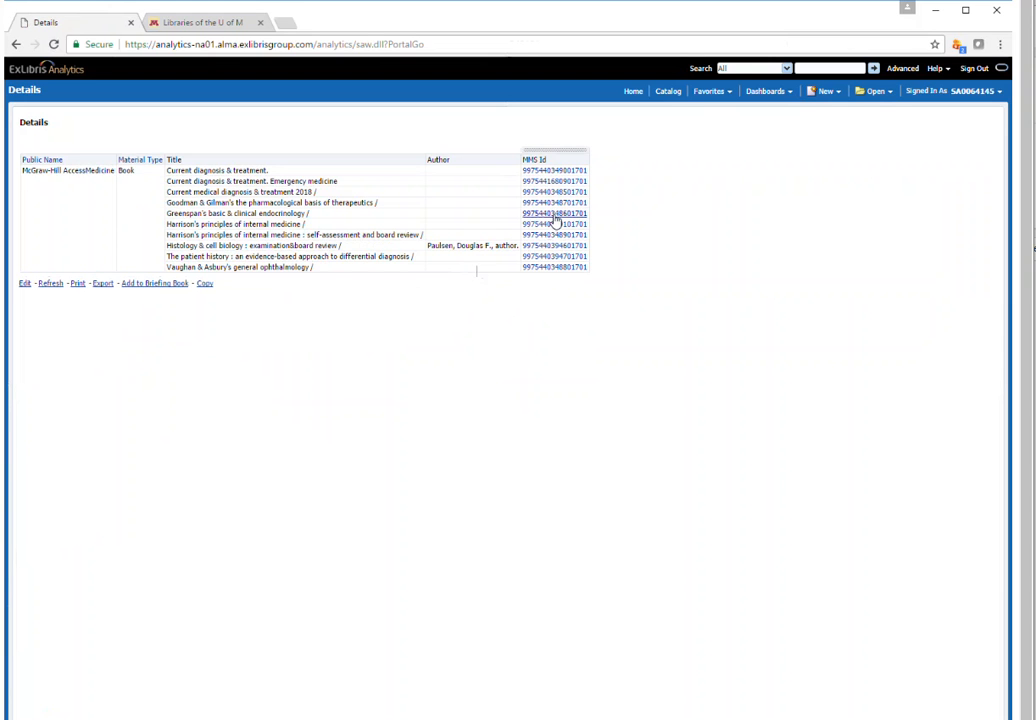
# Close the extra library search page, test the MNCAT link for Harrison's principles of internal medicine, and go back to the Details report
pyautogui.click(260, 22)
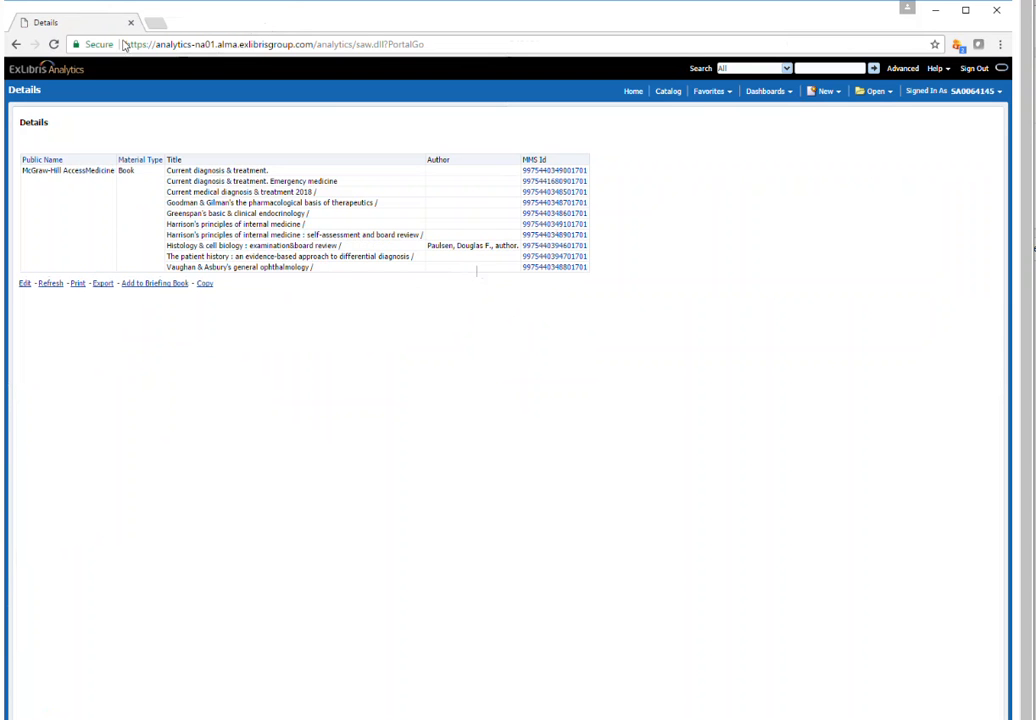
pyautogui.click(580, 235)
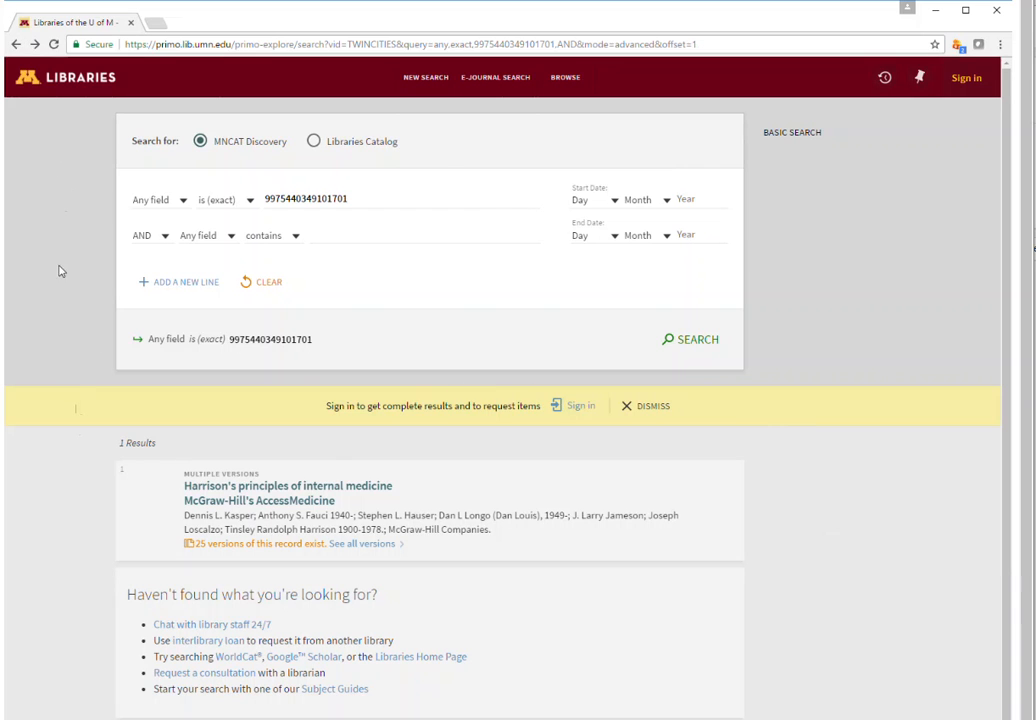
pyautogui.click(16, 45)
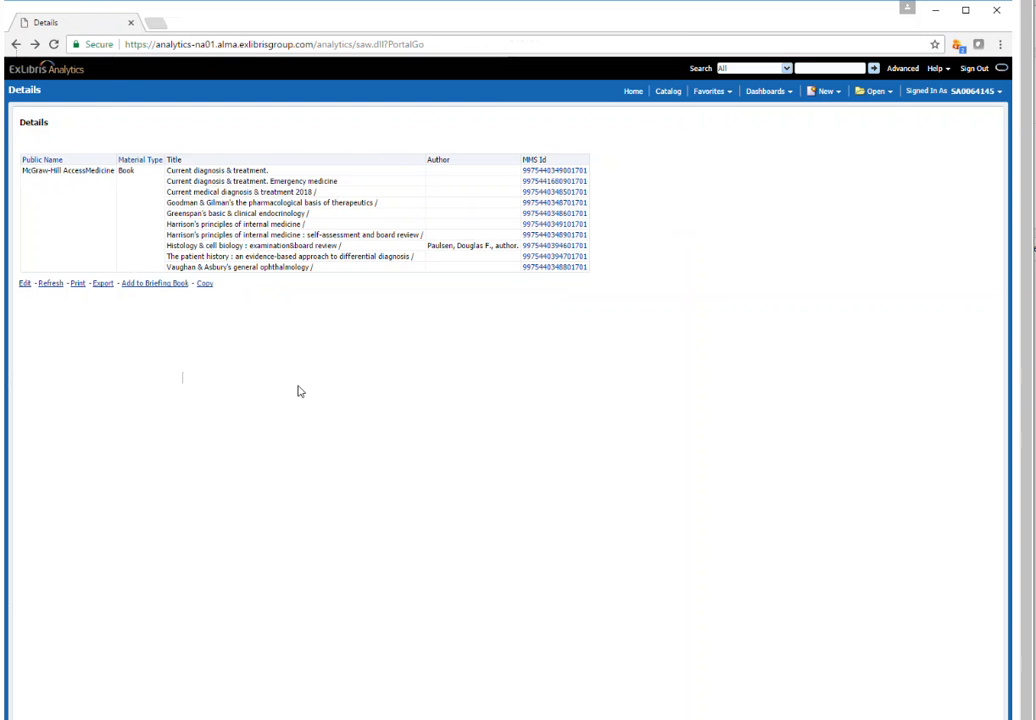